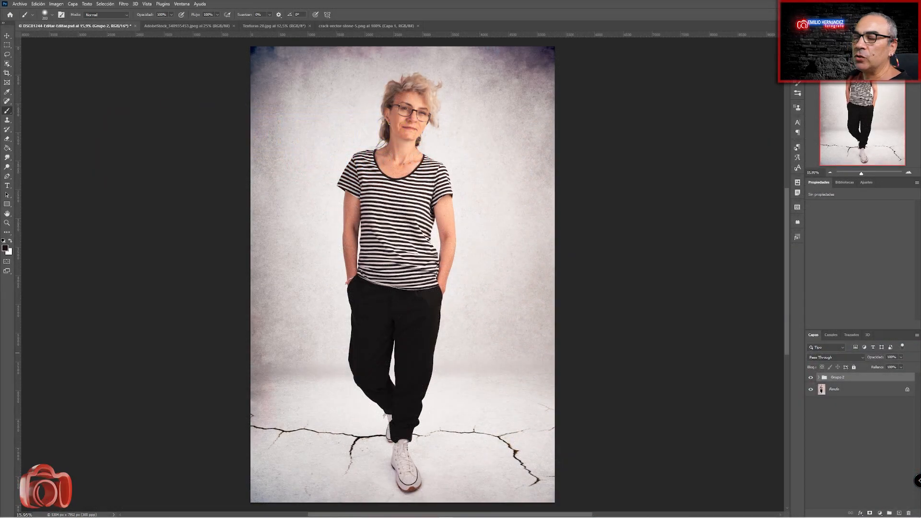
Compare the portrait with and without Grupo 2 and leave that group hidden.
{"action": "left_click", "coordinate": [811, 377]}
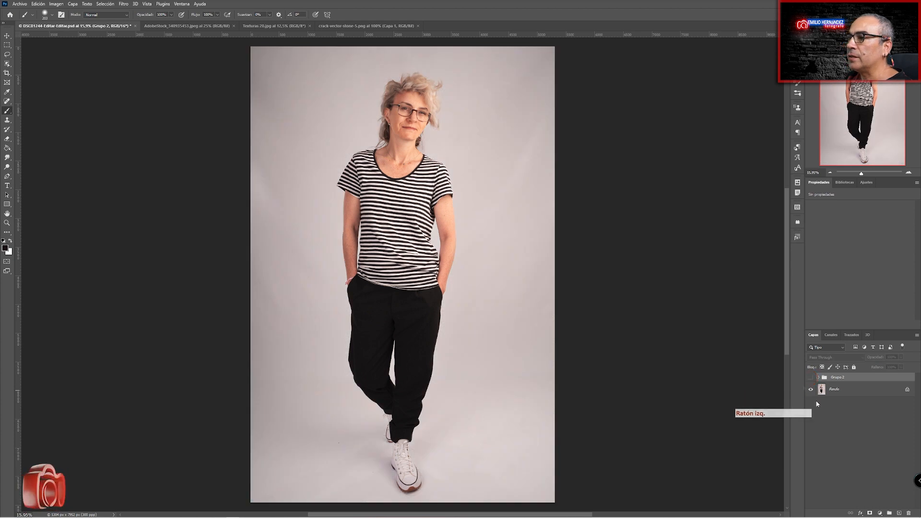
{"action": "left_click", "coordinate": [811, 377]}
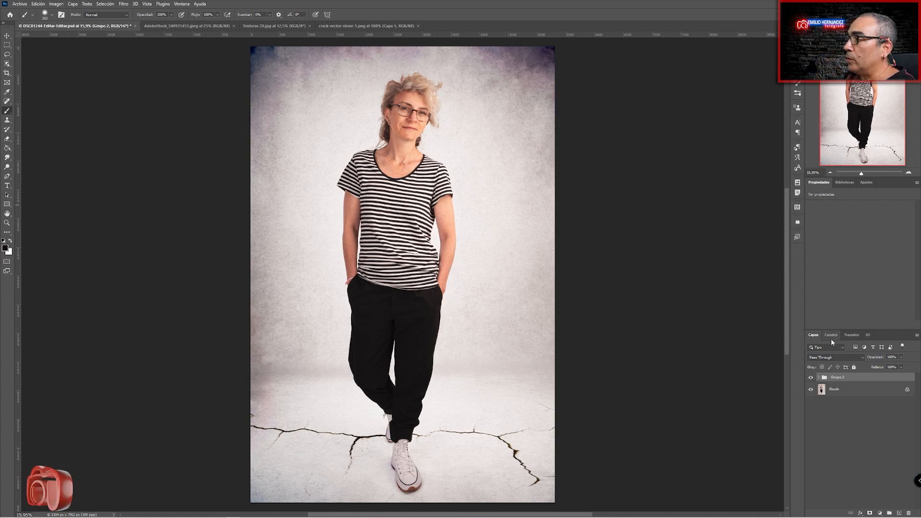
{"action": "left_click", "coordinate": [811, 377]}
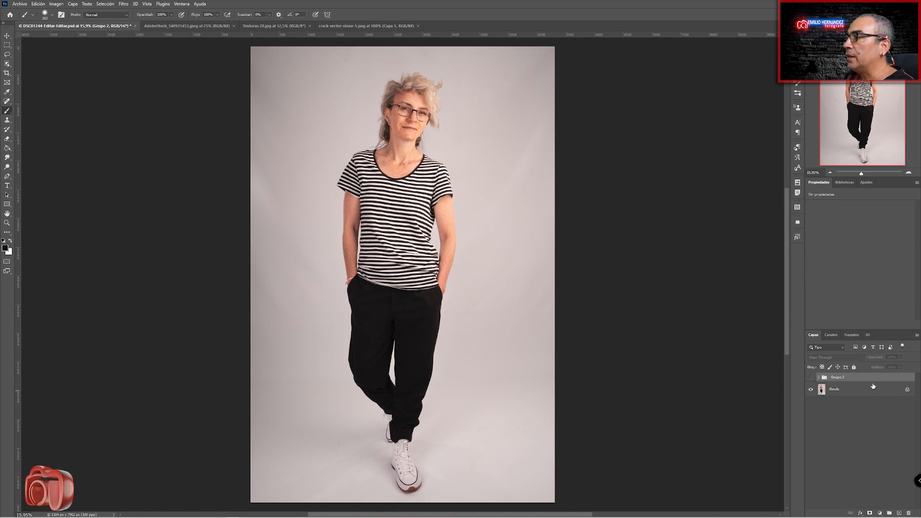
{"action": "left_click", "coordinate": [811, 378]}
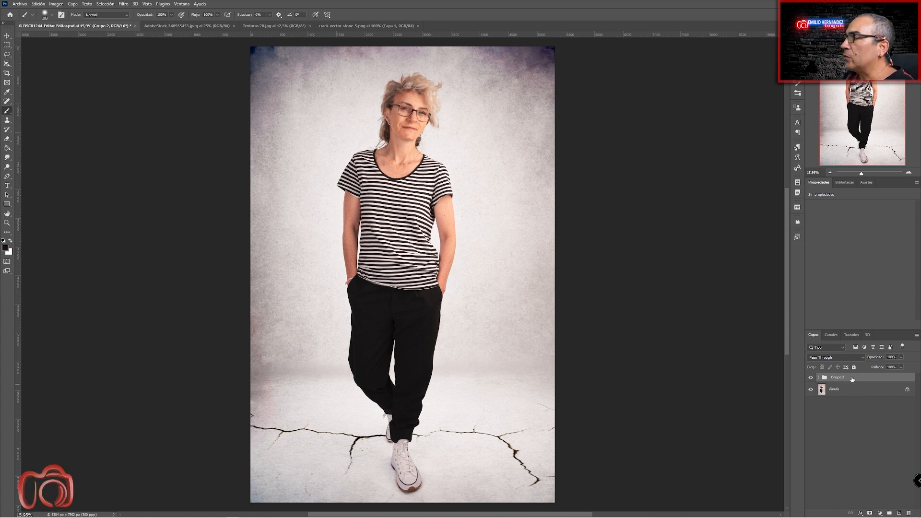
{"action": "left_click", "coordinate": [811, 379]}
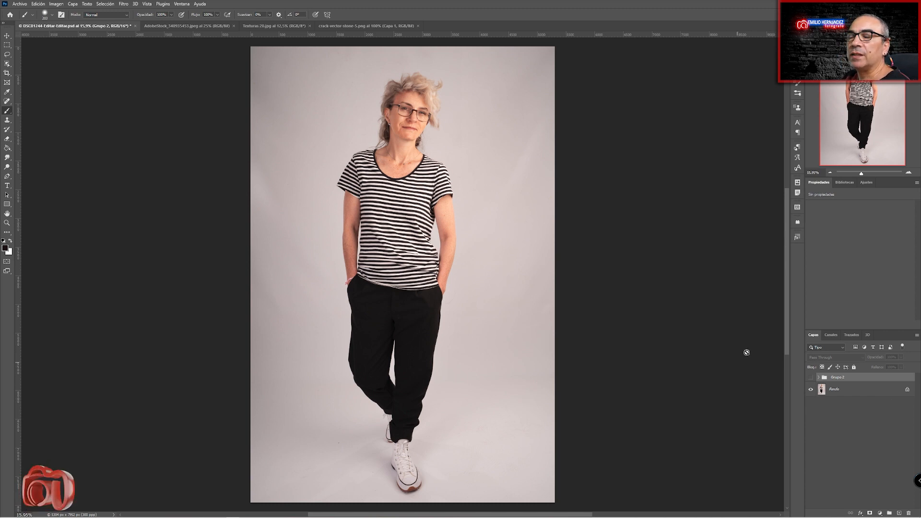
Duplicate the Fondo layer and place the copy above Grupo 2 in the layer stack.
{"action": "left_click", "coordinate": [843, 390]}
{"action": "key", "text": "ctrl+j"}
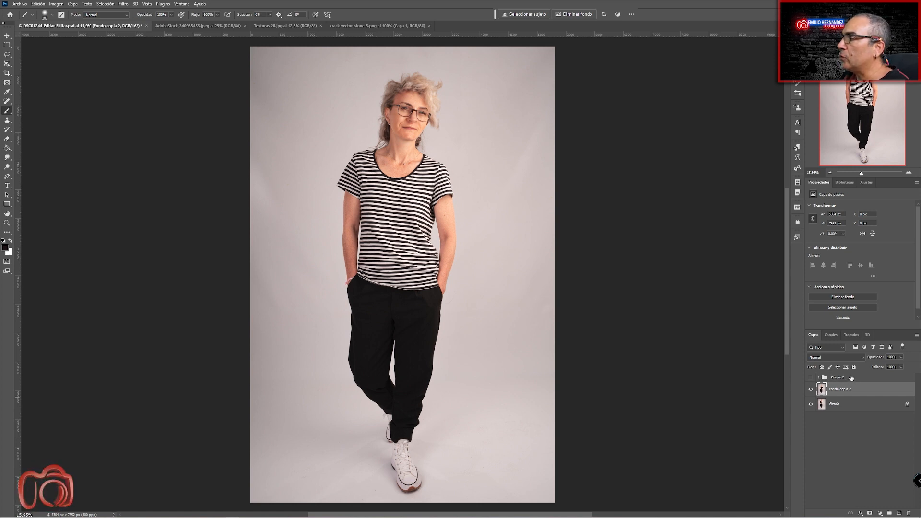
{"action": "right_click", "coordinate": [851, 378]}
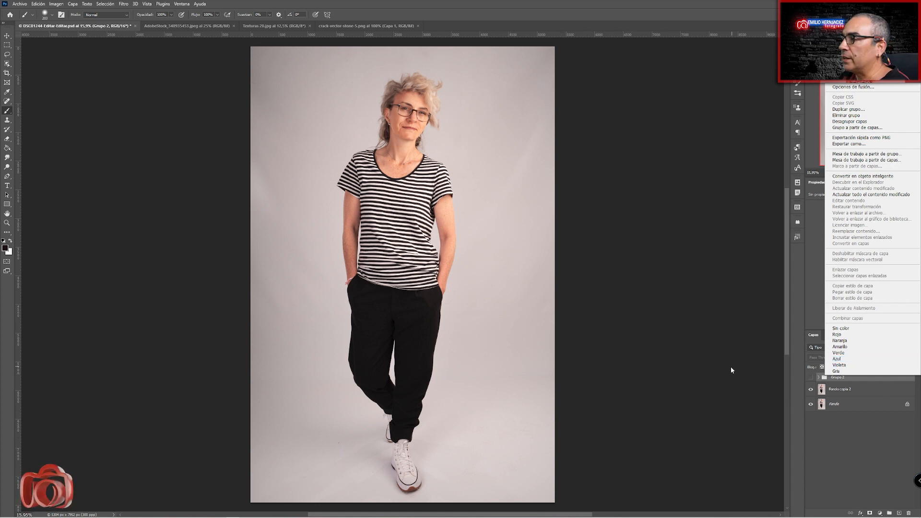
{"action": "left_click", "coordinate": [853, 378]}
{"action": "left_click_drag", "start_coordinate": [852, 389], "coordinate": [853, 377]}
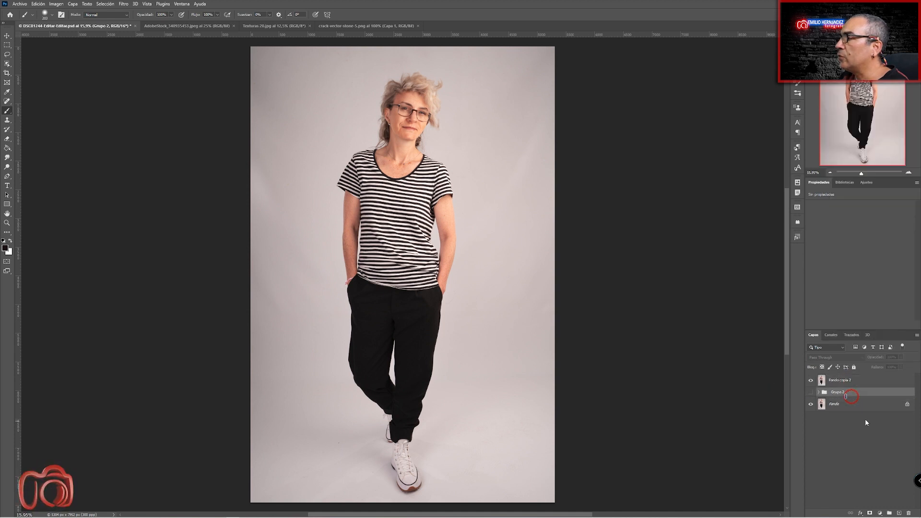
Rename the duplicated background layer as Modelo.
{"action": "double_click", "coordinate": [844, 379]}
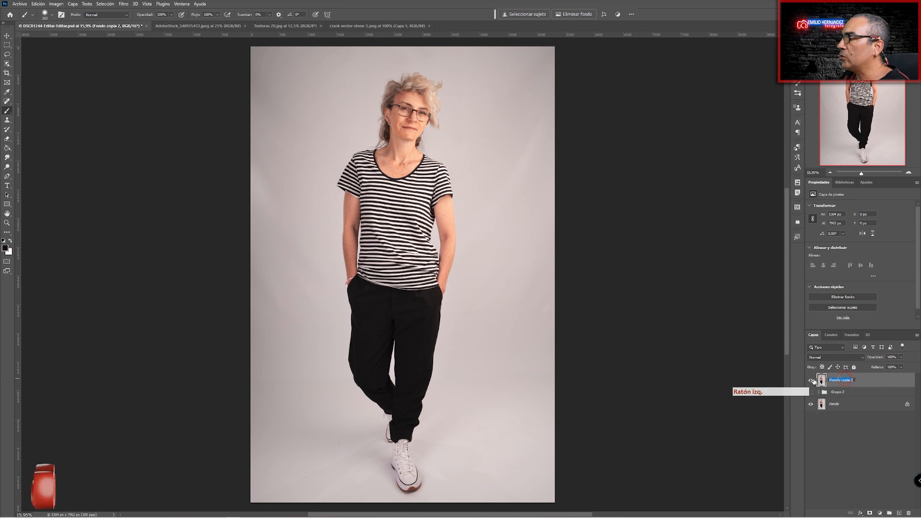
{"action": "type", "text": "Modelo"}
{"action": "key", "text": "Return"}
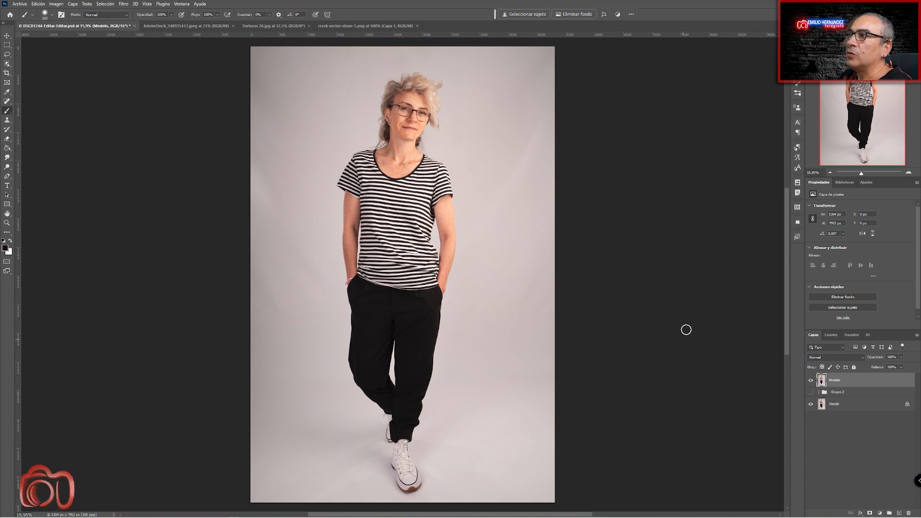
Select the woman with Select Subject set to cloud processing (detailed results) and open the selection in Select and Mask.
{"action": "left_click", "coordinate": [7, 66]}
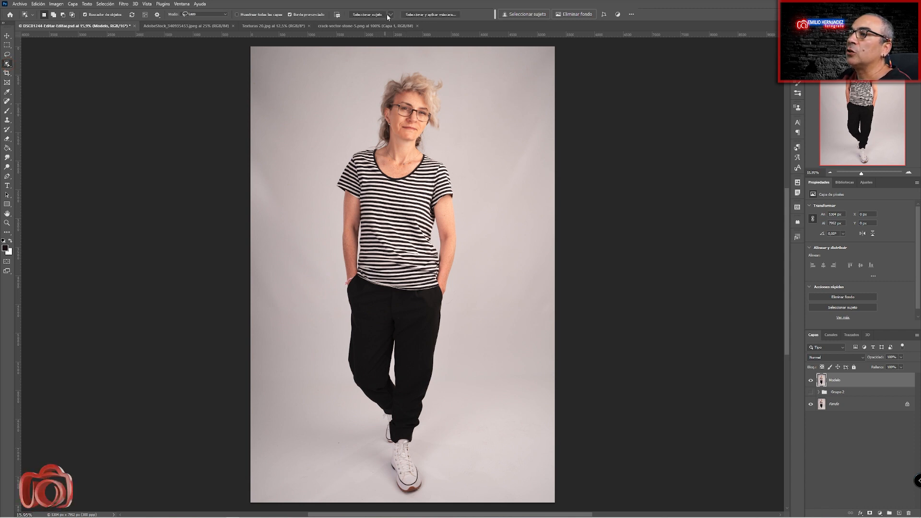
{"action": "left_click", "coordinate": [390, 17]}
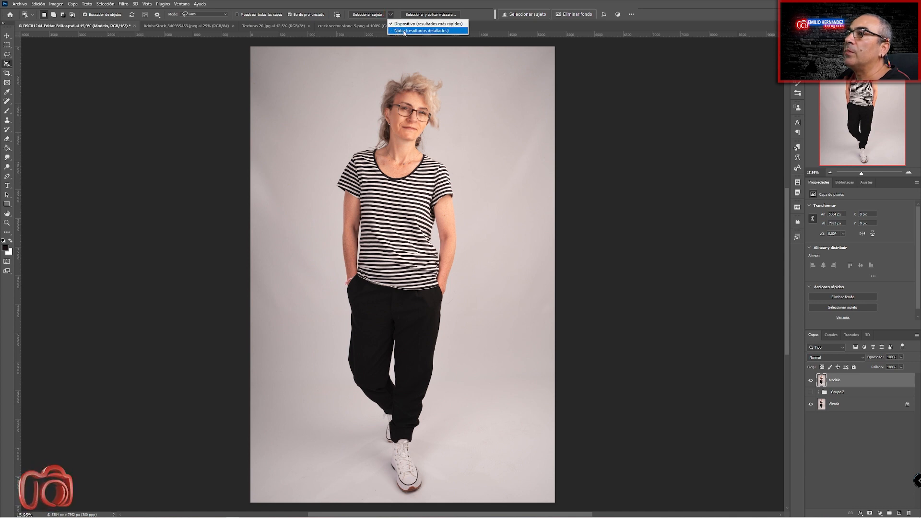
{"action": "left_click", "coordinate": [409, 31]}
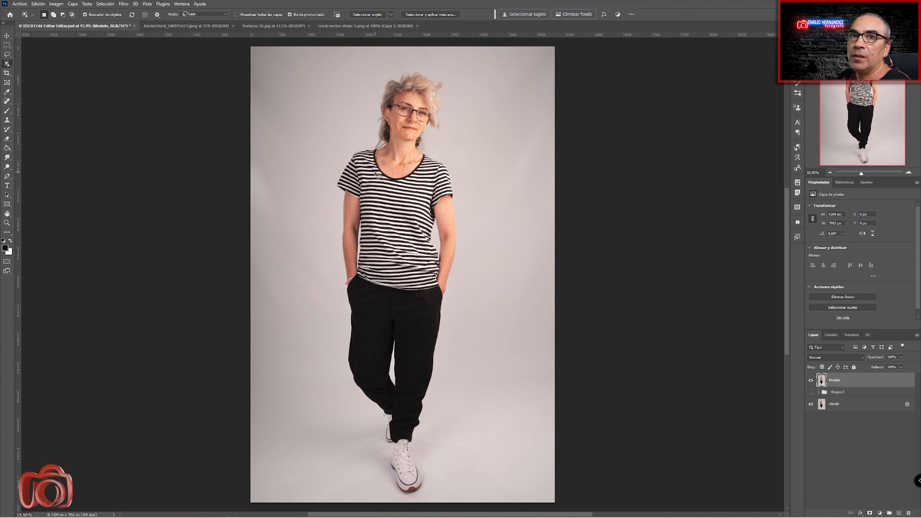
{"action": "left_click", "coordinate": [363, 15]}
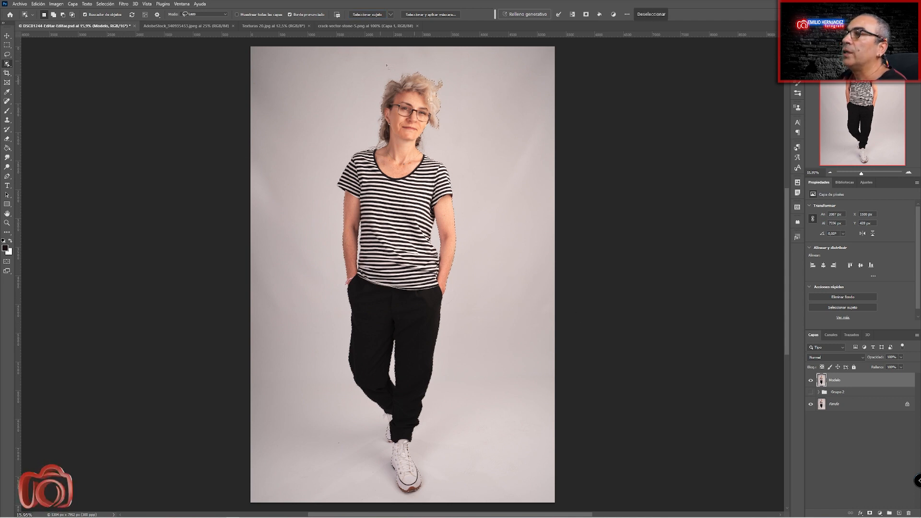
{"action": "left_click", "coordinate": [426, 14]}
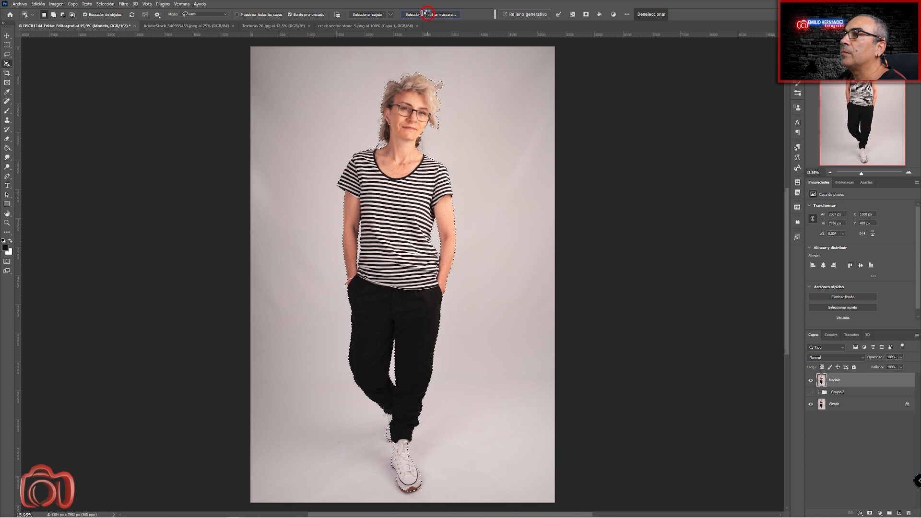
{"action": "scroll", "coordinate": [400, 48], "scroll_direction": "up", "scroll_amount": 3}
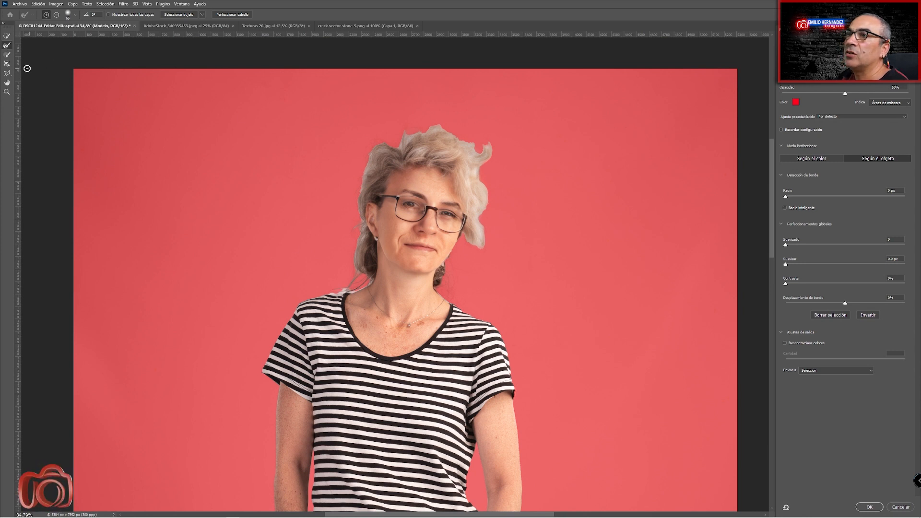
Try the automatic hair refinement on the selection and undo it.
{"action": "left_click", "coordinate": [231, 14]}
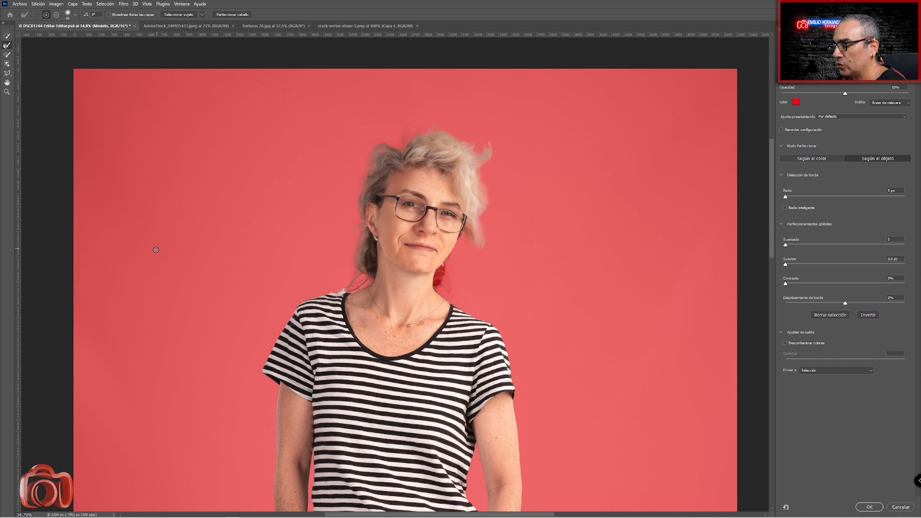
{"action": "key", "text": "ctrl+z"}
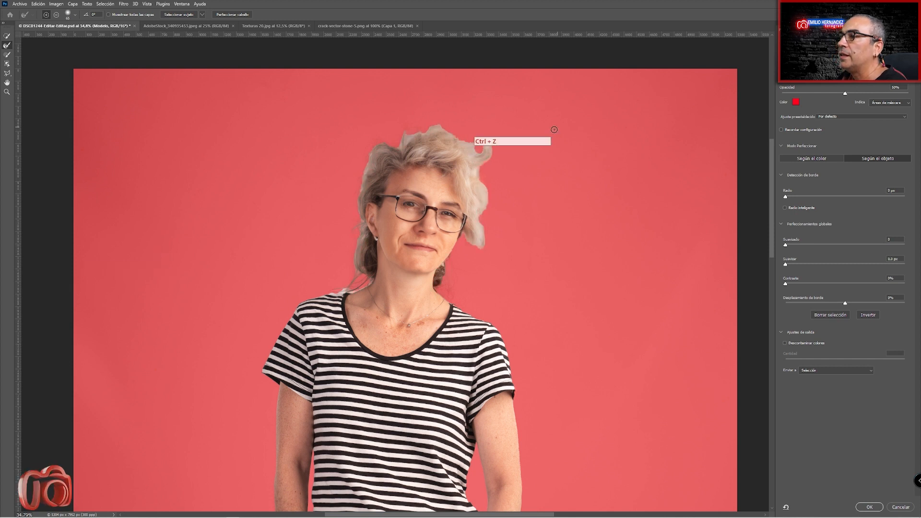
Refine the selection edge around the woman's hair with the Refine Edge Brush, from one shoulder over the head to the other side.
{"action": "left_click", "coordinate": [6, 46]}
{"action": "mouse_move", "coordinate": [339, 291]}
{"action": "left_mouse_down"}
{"action": "mouse_move", "coordinate": [369, 277]}
{"action": "mouse_move", "coordinate": [357, 274]}
{"action": "mouse_move", "coordinate": [359, 234]}
{"action": "left_mouse_up"}
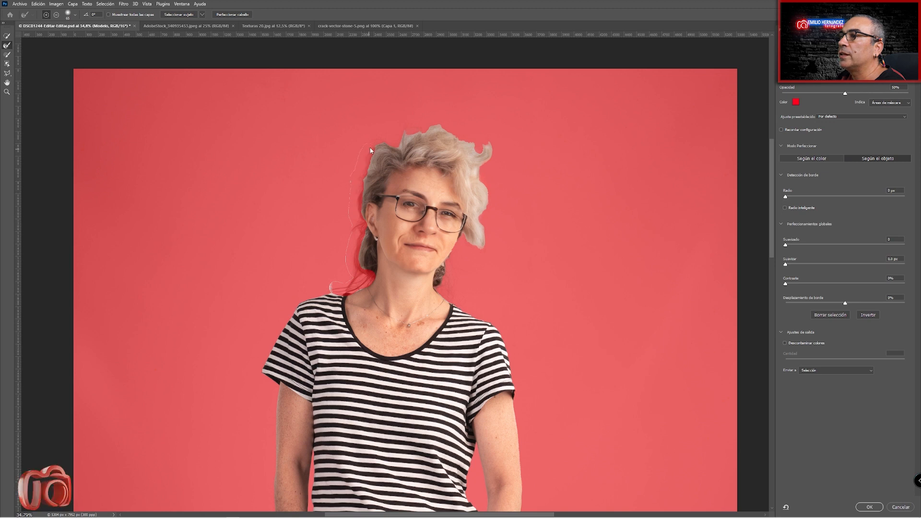
{"action": "mouse_move", "coordinate": [379, 138]}
{"action": "left_mouse_down"}
{"action": "mouse_move", "coordinate": [437, 124]}
{"action": "mouse_move", "coordinate": [491, 146]}
{"action": "mouse_move", "coordinate": [482, 174]}
{"action": "mouse_move", "coordinate": [491, 191]}
{"action": "mouse_move", "coordinate": [486, 242]}
{"action": "mouse_move", "coordinate": [481, 251]}
{"action": "mouse_move", "coordinate": [464, 240]}
{"action": "mouse_move", "coordinate": [445, 264]}
{"action": "mouse_move", "coordinate": [439, 289]}
{"action": "mouse_move", "coordinate": [454, 280]}
{"action": "left_mouse_up"}
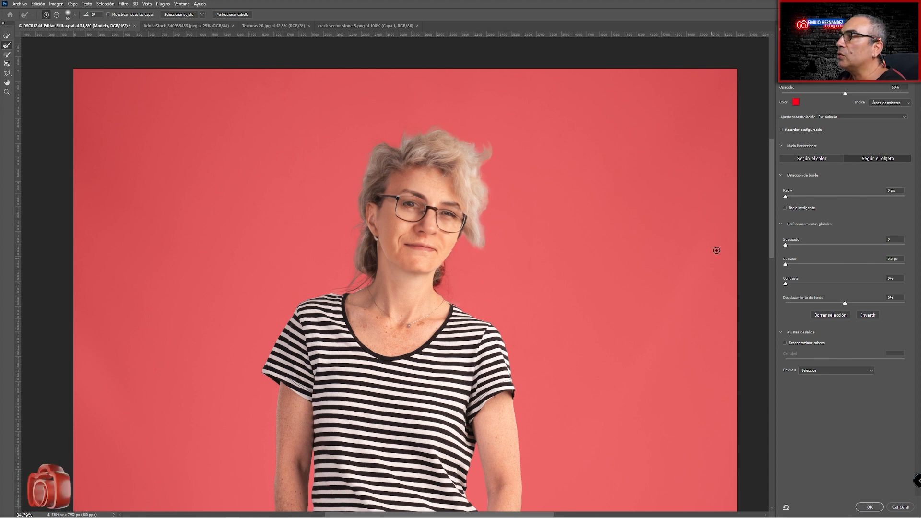
Examine the mask edge along the sleeve, arm, waist and trousers down to the shoes, with the Brush tool ready.
{"action": "scroll", "coordinate": [773, 240], "scroll_direction": "down", "scroll_amount": 5}
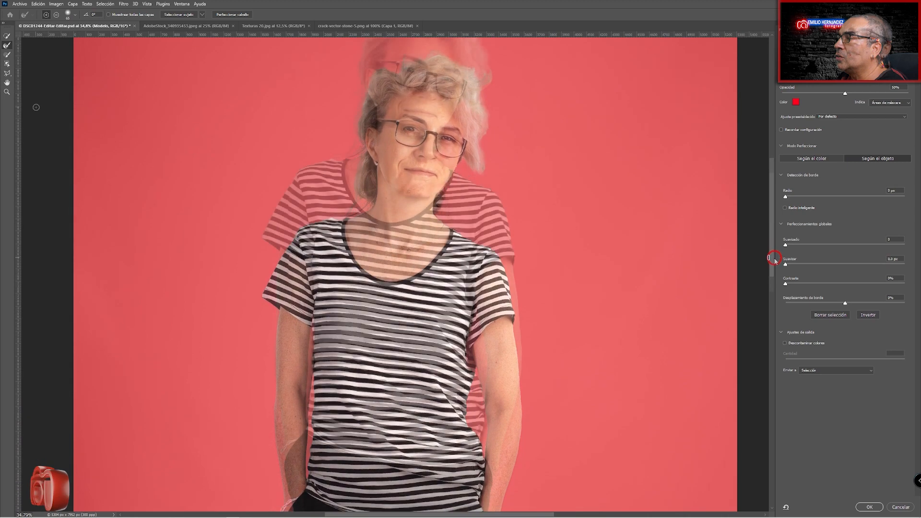
{"action": "key", "text": "b"}
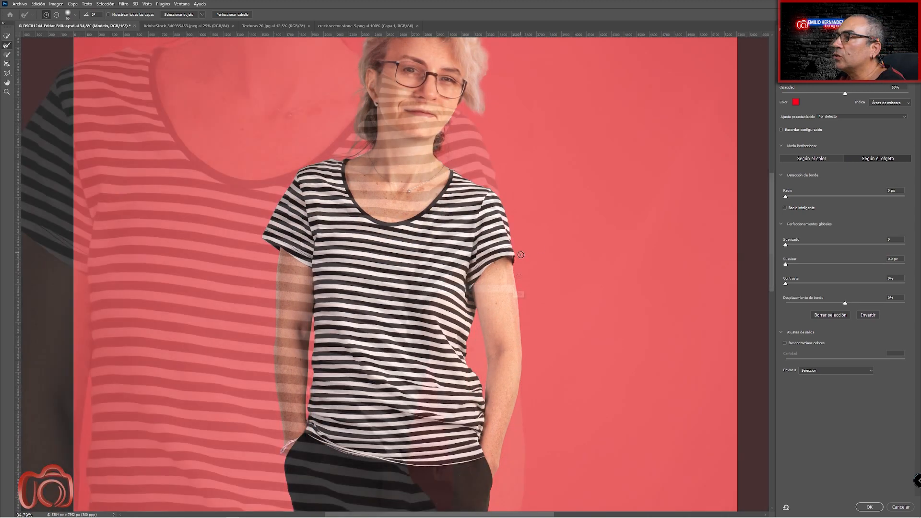
{"action": "scroll", "coordinate": [504, 247], "scroll_direction": "up", "scroll_amount": 4}
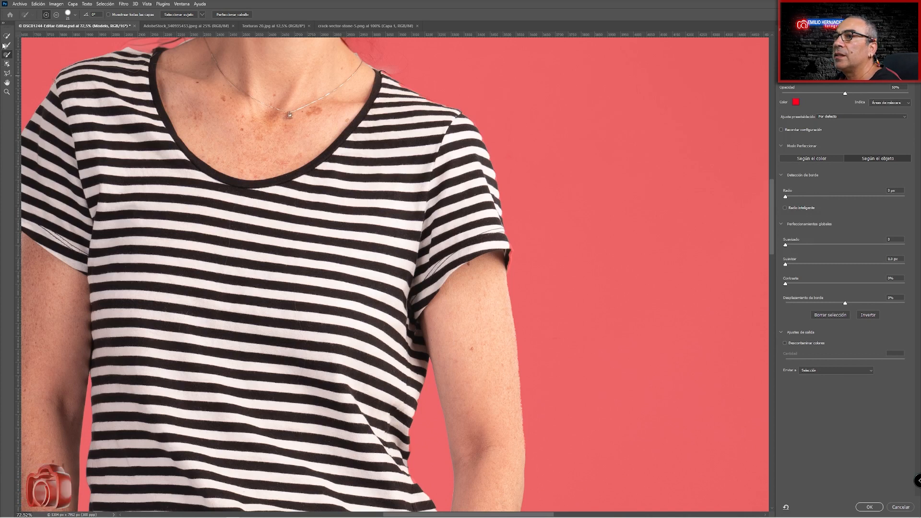
{"action": "left_click", "coordinate": [9, 56]}
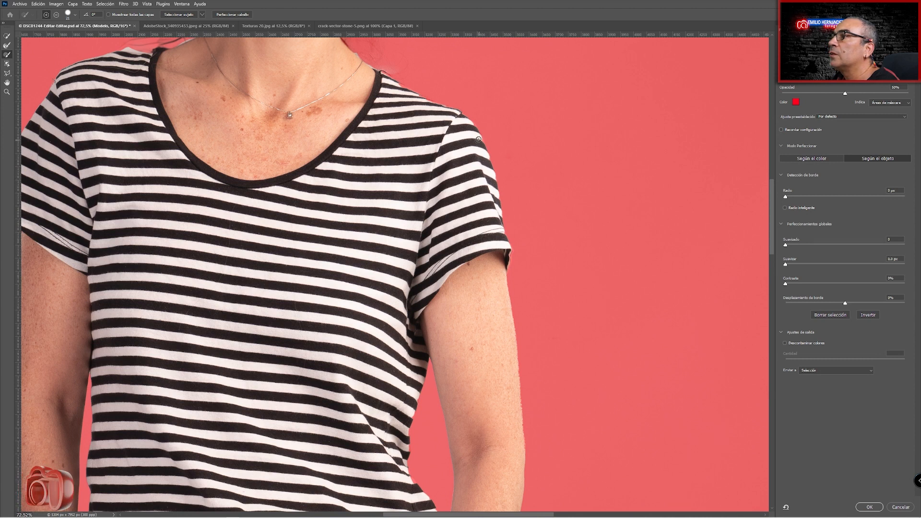
{"action": "left_click_drag", "start_coordinate": [485, 286], "coordinate": [429, 103]}
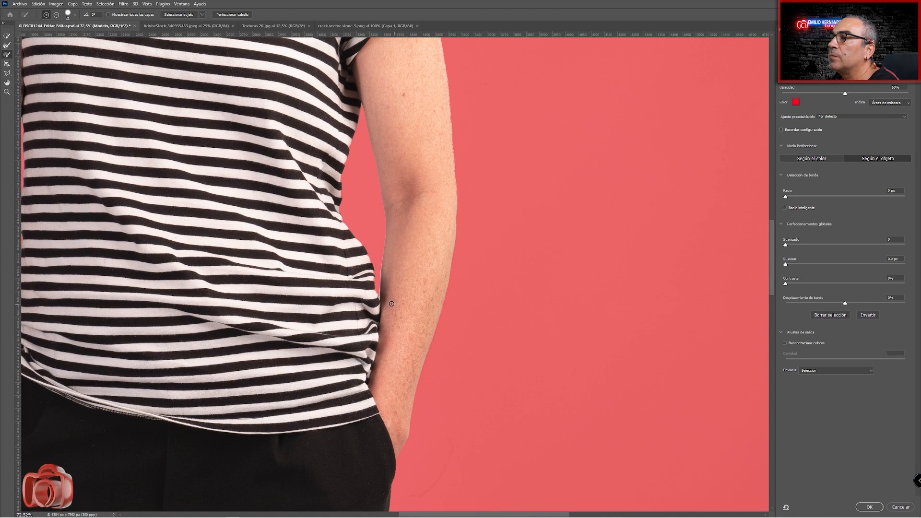
{"action": "left_click_drag", "start_coordinate": [396, 304], "coordinate": [428, 204]}
{"action": "left_click_drag", "start_coordinate": [422, 284], "coordinate": [413, 204]}
{"action": "left_click_drag", "start_coordinate": [346, 323], "coordinate": [318, 239]}
{"action": "left_click_drag", "start_coordinate": [325, 292], "coordinate": [330, 247]}
{"action": "left_click_drag", "start_coordinate": [348, 336], "coordinate": [336, 255]}
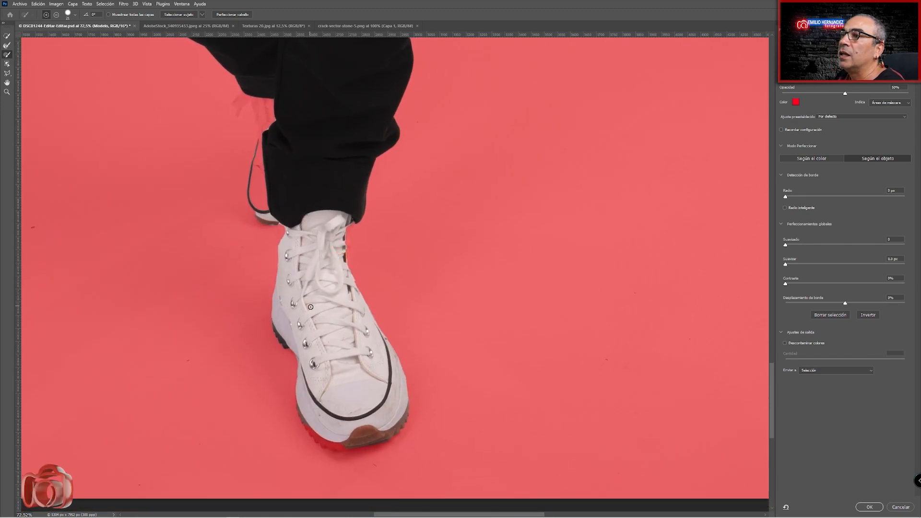
Paint the rear shoe's protruding tab and its masked upper edge back into the selection with a small brush.
{"action": "left_click", "coordinate": [7, 54]}
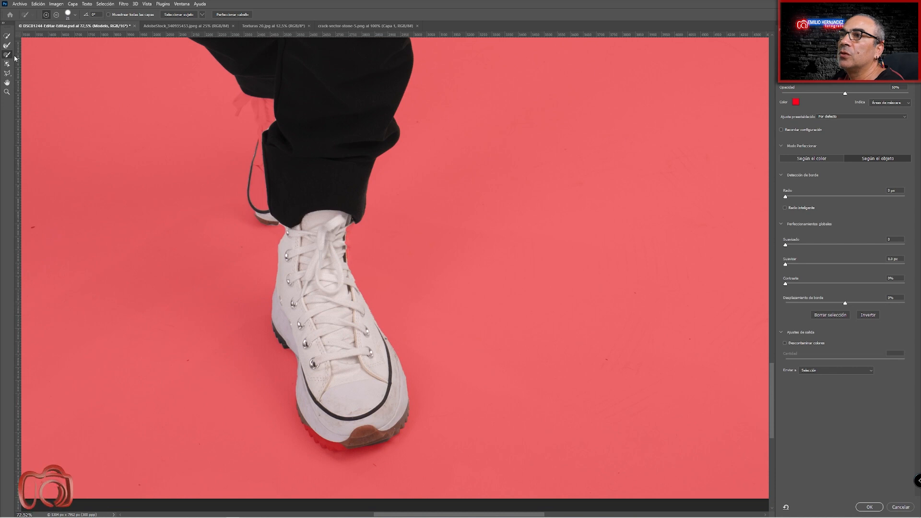
{"action": "mouse_move", "coordinate": [268, 195]}
{"action": "left_mouse_down"}
{"action": "mouse_move", "coordinate": [295, 196]}
{"action": "mouse_move", "coordinate": [263, 198]}
{"action": "mouse_move", "coordinate": [277, 82]}
{"action": "mouse_move", "coordinate": [272, 96]}
{"action": "mouse_move", "coordinate": [304, 87]}
{"action": "mouse_move", "coordinate": [306, 115]}
{"action": "mouse_move", "coordinate": [263, 128]}
{"action": "left_mouse_up"}
{"action": "left_click", "coordinate": [276, 94], "text": "ctrl"}
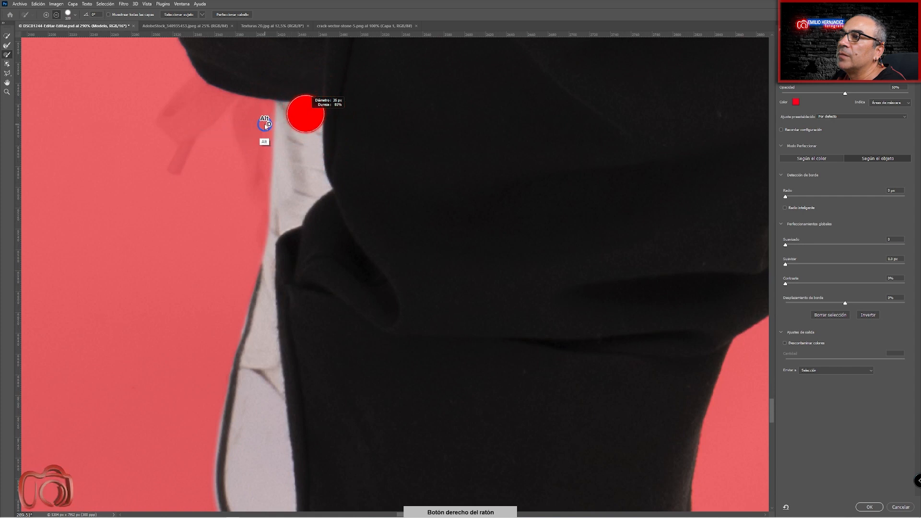
{"action": "mouse_move", "coordinate": [174, 120]}
{"action": "left_mouse_down"}
{"action": "mouse_move", "coordinate": [213, 79]}
{"action": "mouse_move", "coordinate": [188, 104]}
{"action": "mouse_move", "coordinate": [185, 122]}
{"action": "mouse_move", "coordinate": [228, 84]}
{"action": "mouse_move", "coordinate": [190, 114]}
{"action": "left_mouse_up"}
{"action": "left_click", "coordinate": [175, 167]}
{"action": "mouse_move", "coordinate": [183, 147]}
{"action": "left_mouse_down"}
{"action": "mouse_move", "coordinate": [192, 132]}
{"action": "mouse_move", "coordinate": [168, 128]}
{"action": "left_mouse_up"}
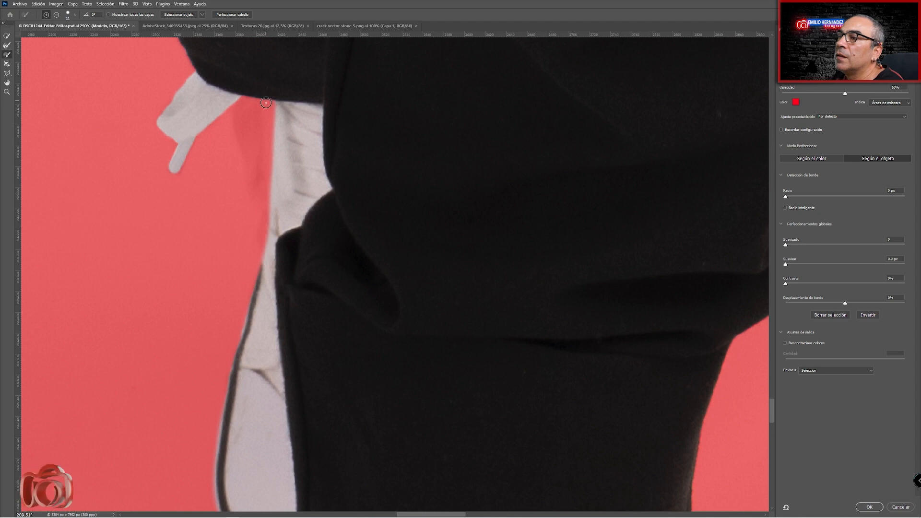
{"action": "mouse_move", "coordinate": [260, 108]}
{"action": "left_mouse_down"}
{"action": "mouse_move", "coordinate": [275, 104]}
{"action": "mouse_move", "coordinate": [247, 100]}
{"action": "mouse_move", "coordinate": [285, 158]}
{"action": "mouse_move", "coordinate": [260, 134]}
{"action": "mouse_move", "coordinate": [288, 179]}
{"action": "mouse_move", "coordinate": [280, 164]}
{"action": "mouse_move", "coordinate": [285, 216]}
{"action": "mouse_move", "coordinate": [317, 197]}
{"action": "mouse_move", "coordinate": [292, 203]}
{"action": "left_mouse_up"}
Paint the masked part of the front shoe's sole back into the selection with a smaller brush and check its outline.
{"action": "left_click_drag", "start_coordinate": [344, 327], "coordinate": [360, 191]}
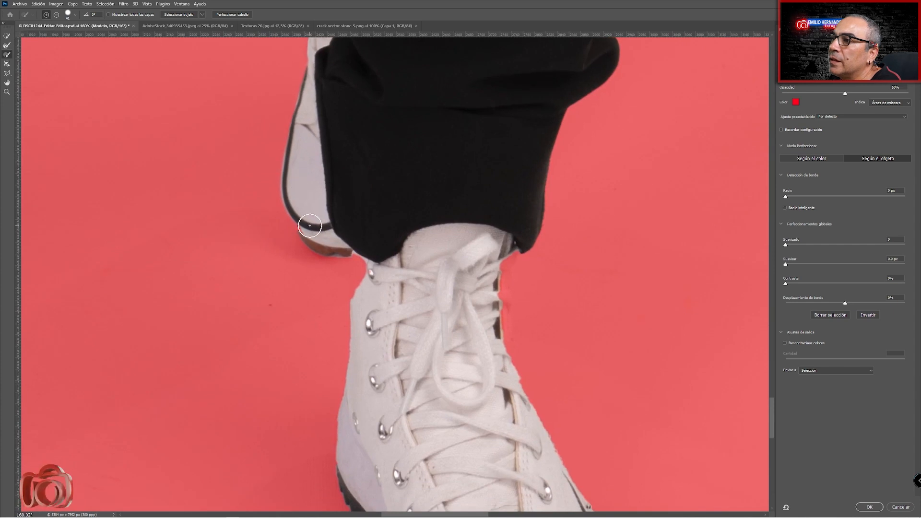
{"action": "mouse_move", "coordinate": [301, 211]}
{"action": "left_mouse_down"}
{"action": "mouse_move", "coordinate": [315, 228]}
{"action": "mouse_move", "coordinate": [302, 129]}
{"action": "left_mouse_up"}
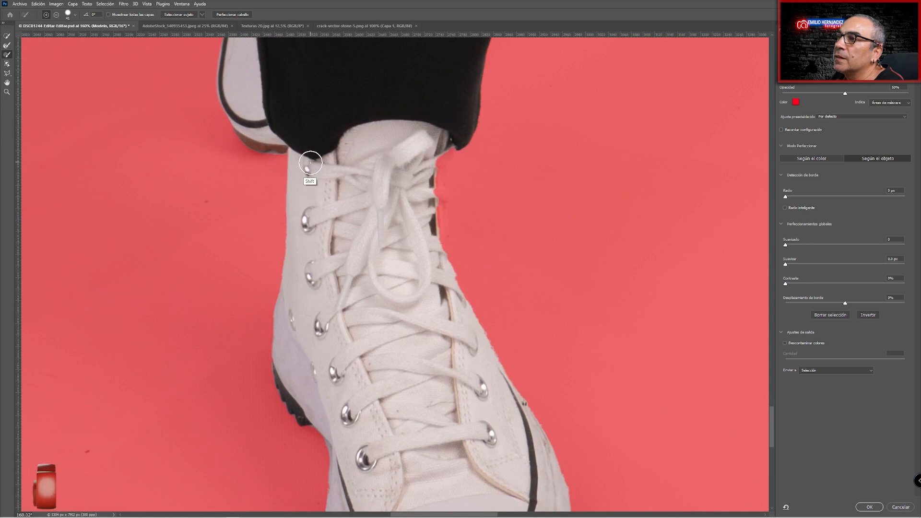
{"action": "left_click_drag", "start_coordinate": [344, 278], "coordinate": [298, 96]}
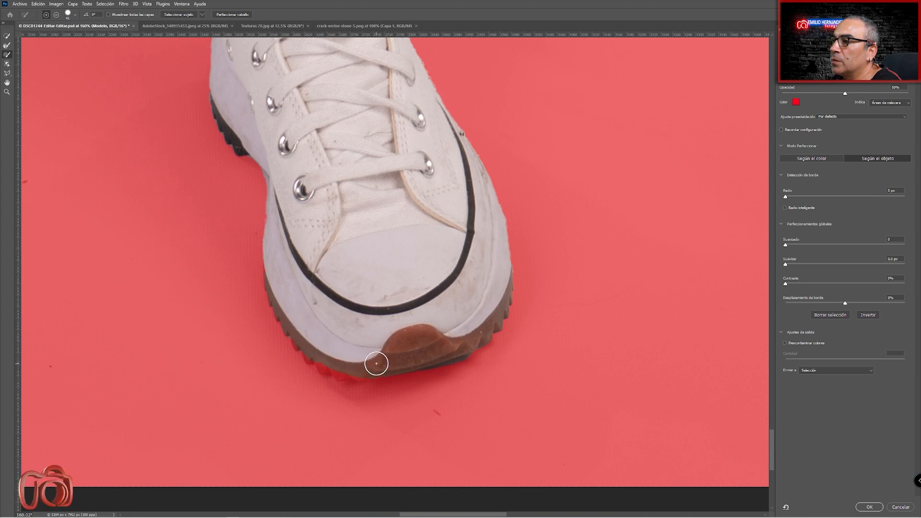
{"action": "right_click", "coordinate": [353, 349], "text": "alt"}
{"action": "right_click", "coordinate": [370, 370], "text": "alt"}
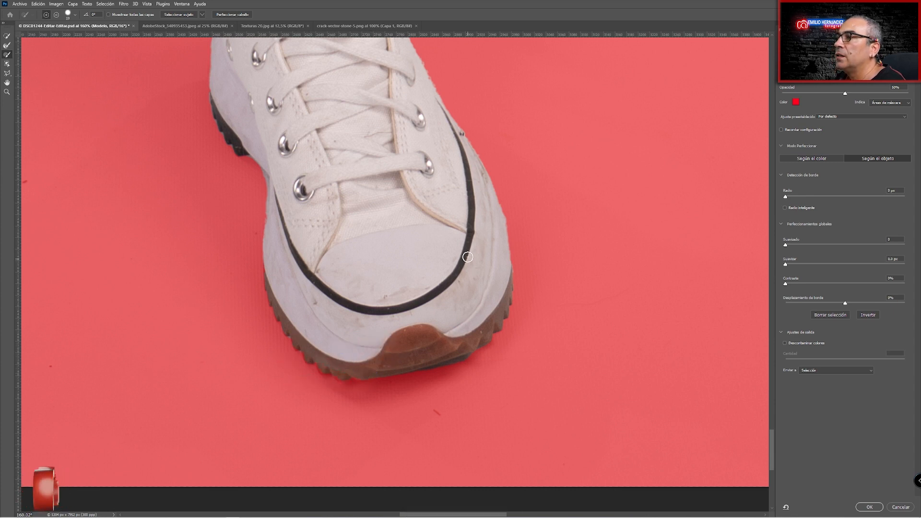
{"action": "left_click_drag", "start_coordinate": [467, 192], "coordinate": [422, 376]}
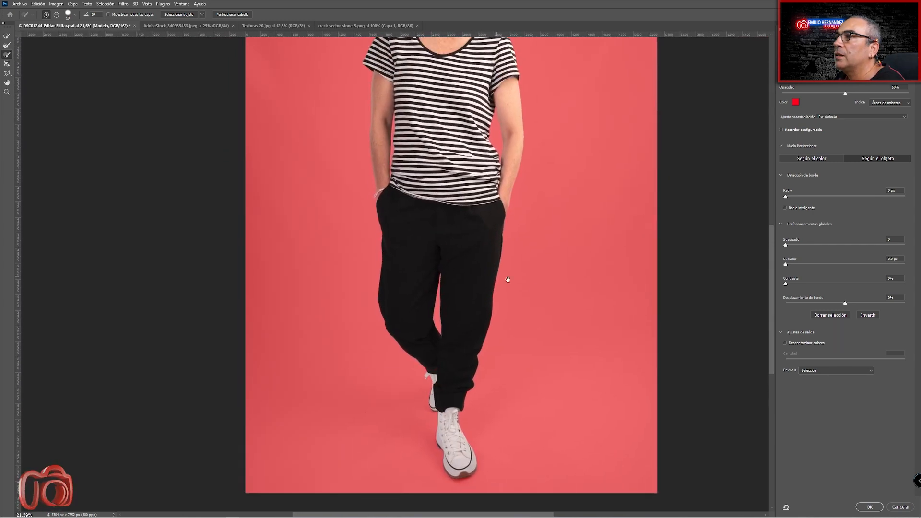
Output the refined selection as a layer mask on the Modelo layer and check the cutout by toggling the background layer.
{"action": "key", "text": "ctrl+0"}
{"action": "left_click", "coordinate": [829, 370]}
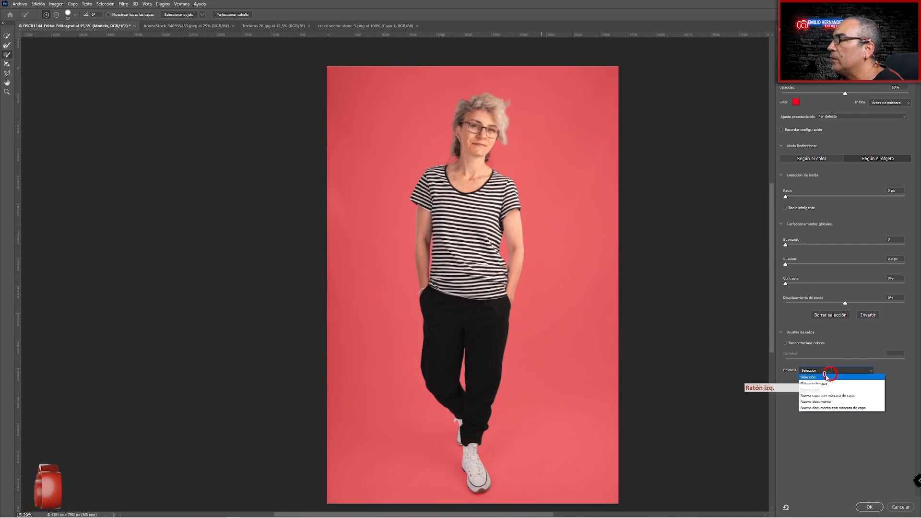
{"action": "left_click", "coordinate": [829, 383]}
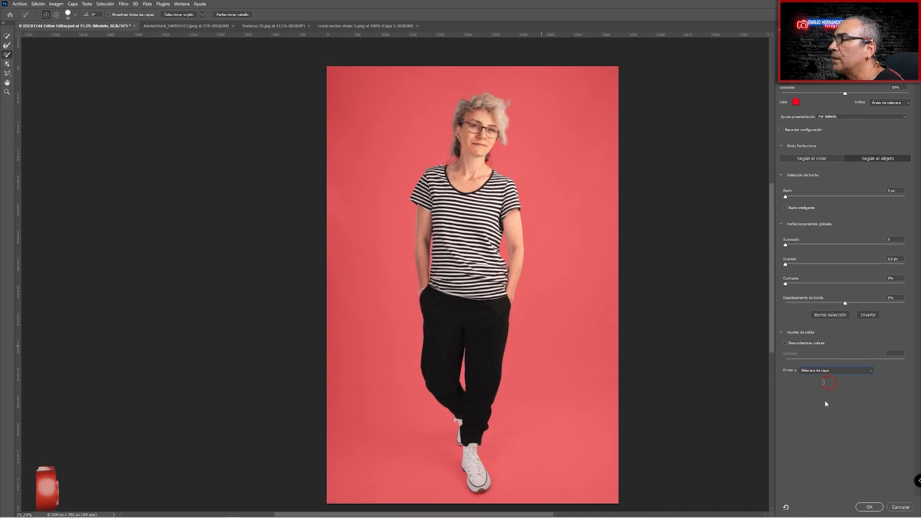
{"action": "left_click", "coordinate": [869, 507]}
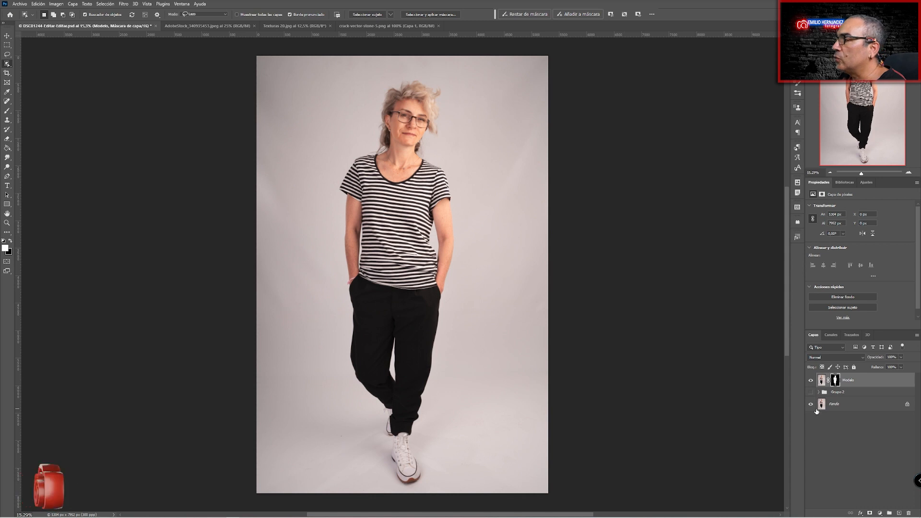
{"action": "left_click", "coordinate": [811, 404]}
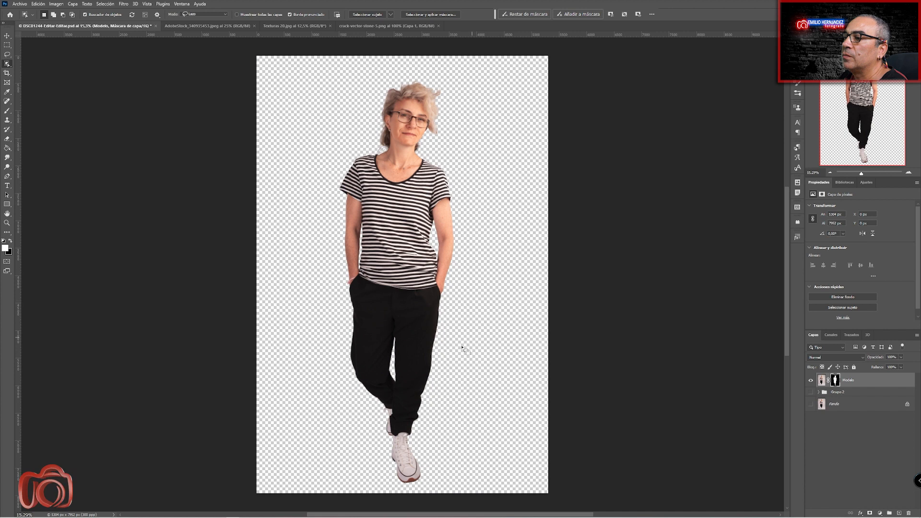
{"action": "left_click", "coordinate": [811, 404]}
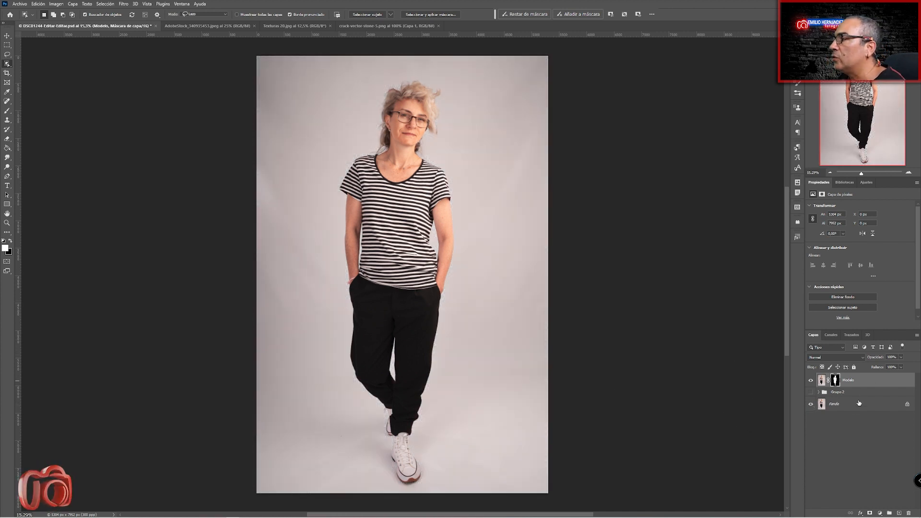
Bring the grey texture from the AdobeStock document into the portrait above Grupo 2, accepting the bit-depth conversion.
{"action": "left_click", "coordinate": [822, 380]}
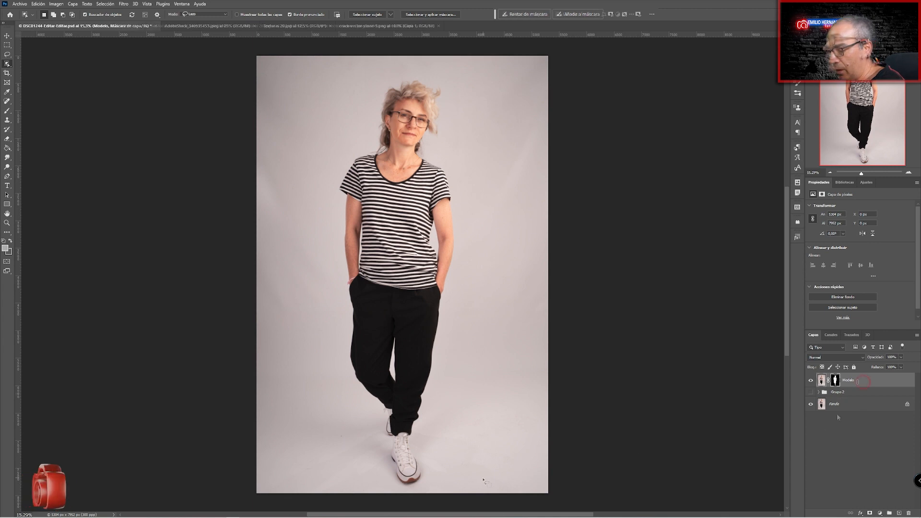
{"action": "left_click", "coordinate": [852, 392]}
{"action": "key", "text": "v"}
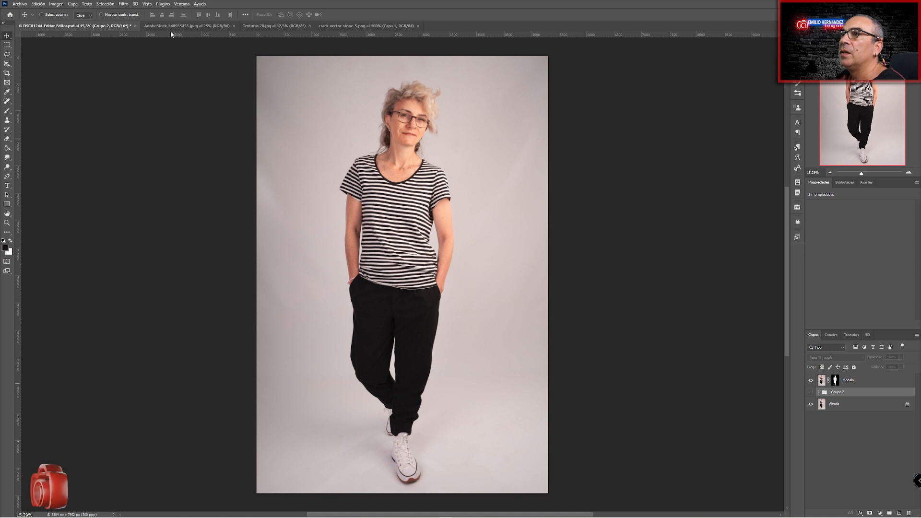
{"action": "left_click", "coordinate": [190, 25]}
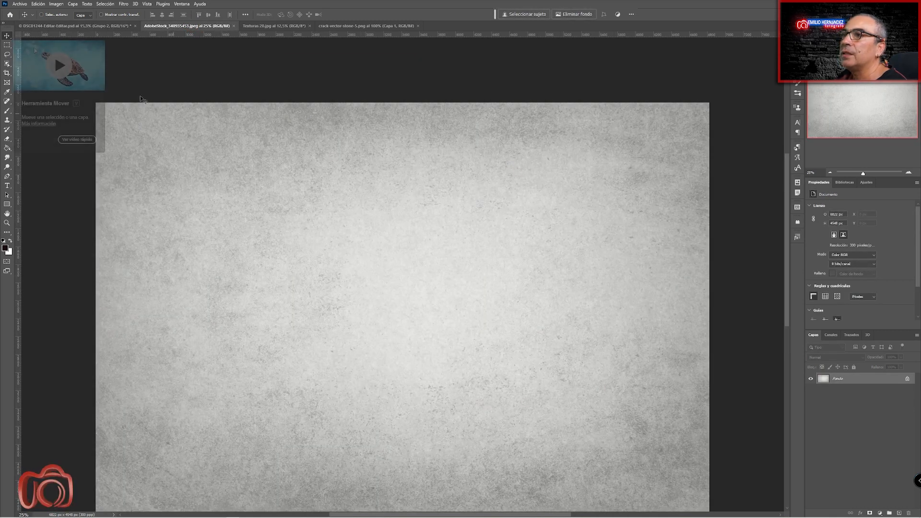
{"action": "left_click_drag", "start_coordinate": [183, 156], "coordinate": [365, 183]}
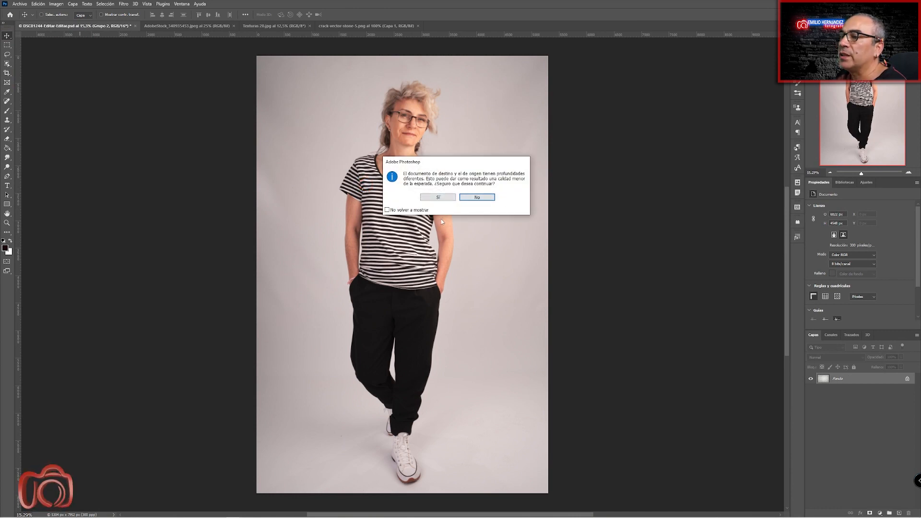
{"action": "left_click", "coordinate": [437, 197]}
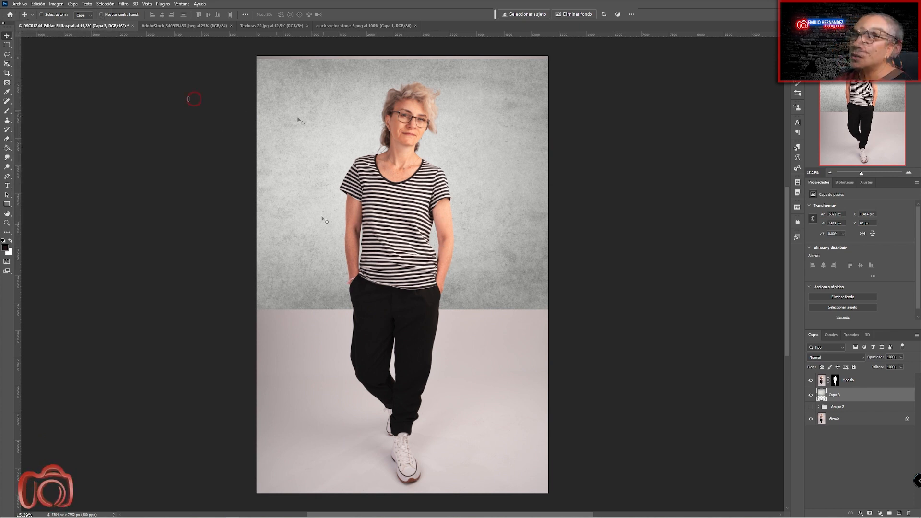
{"action": "left_click", "coordinate": [18, 4]}
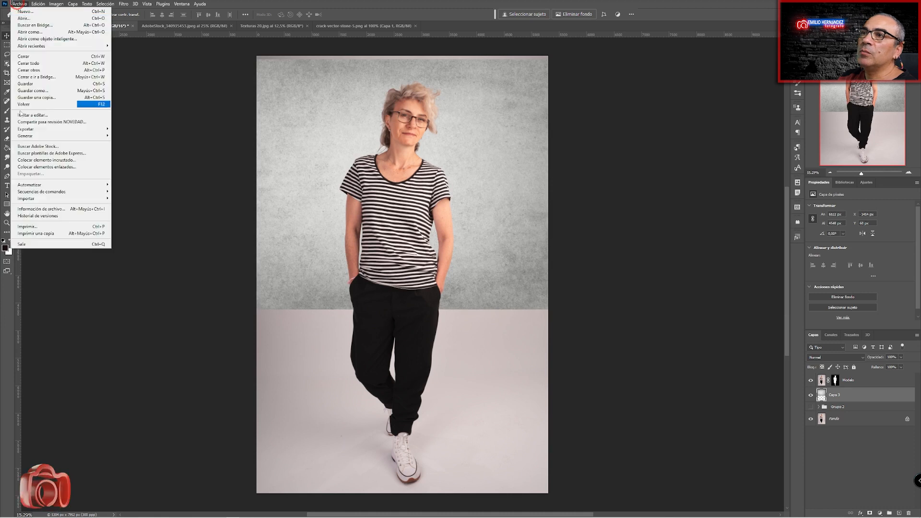
{"action": "left_click", "coordinate": [77, 163]}
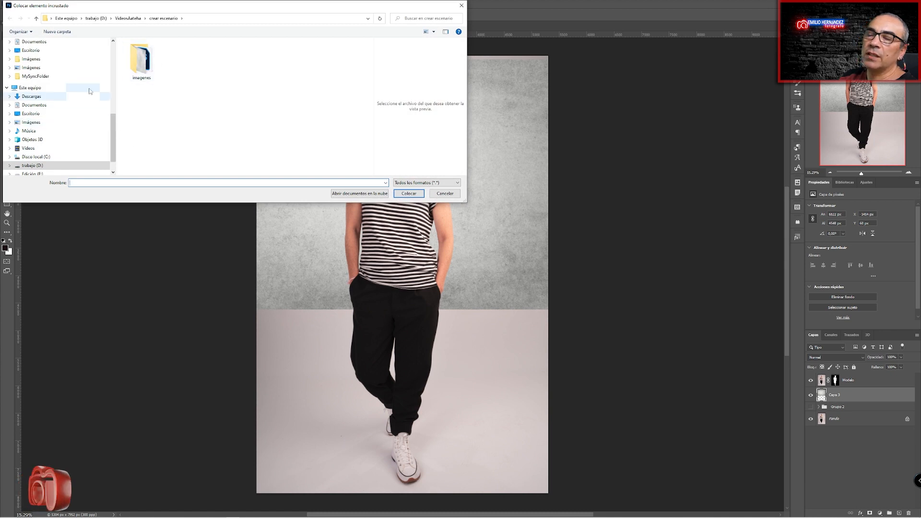
{"action": "left_click", "coordinate": [461, 5]}
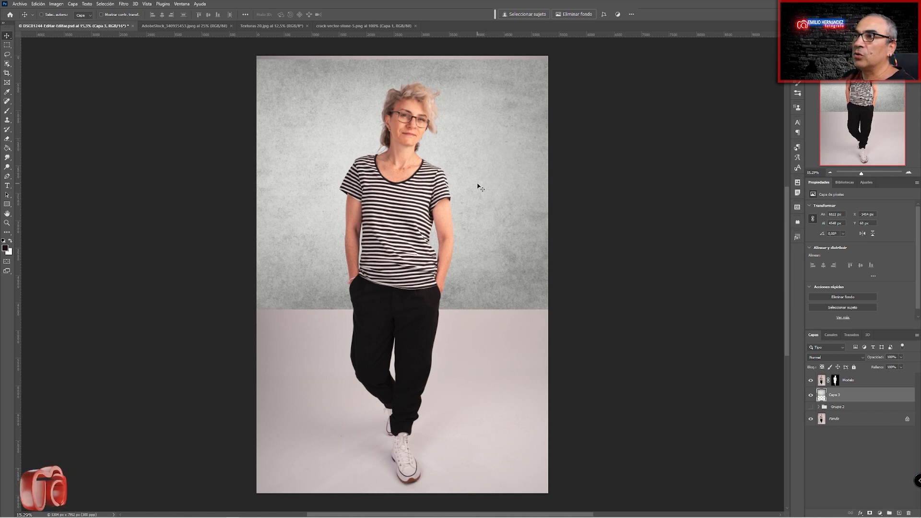
{"action": "left_click", "coordinate": [188, 26]}
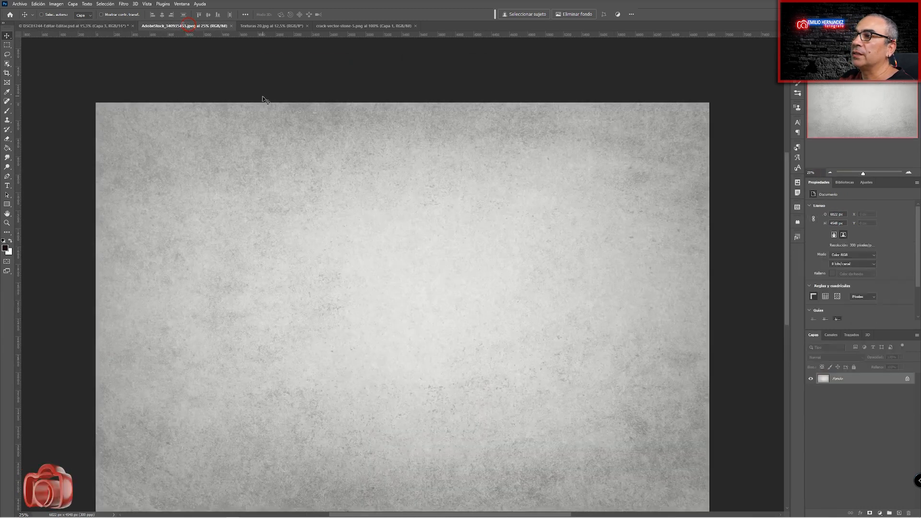
{"action": "left_click", "coordinate": [97, 26]}
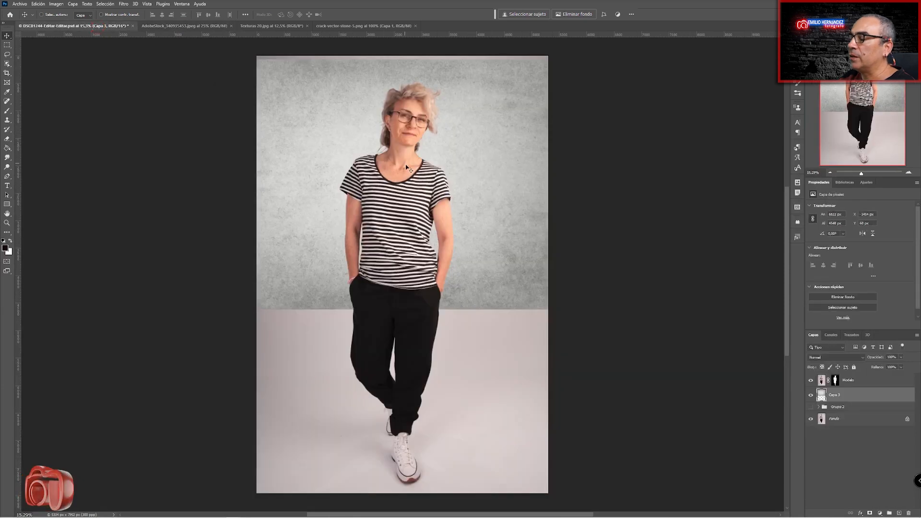
Rename the grey texture layer as fondo 1 and rotate it 90 degrees with Free Transform.
{"action": "double_click", "coordinate": [834, 395]}
{"action": "key", "text": "Return"}
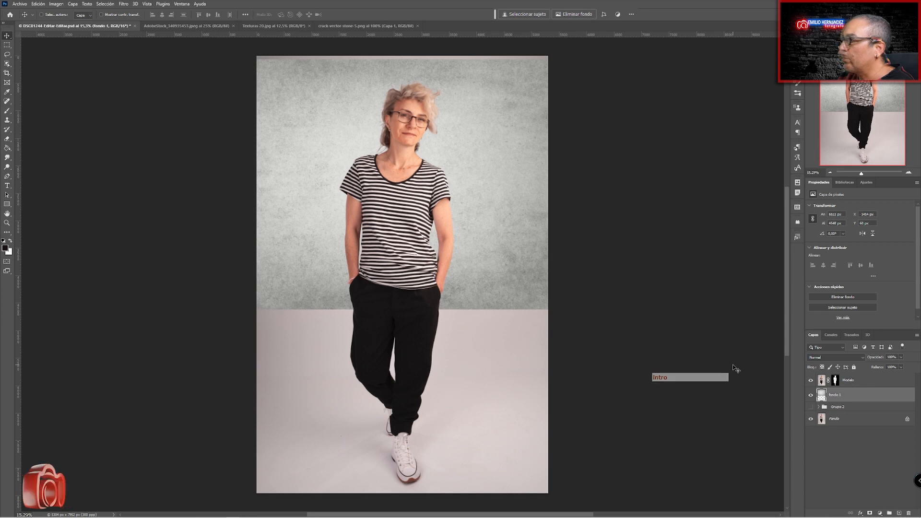
{"action": "key", "text": "ctrl+t"}
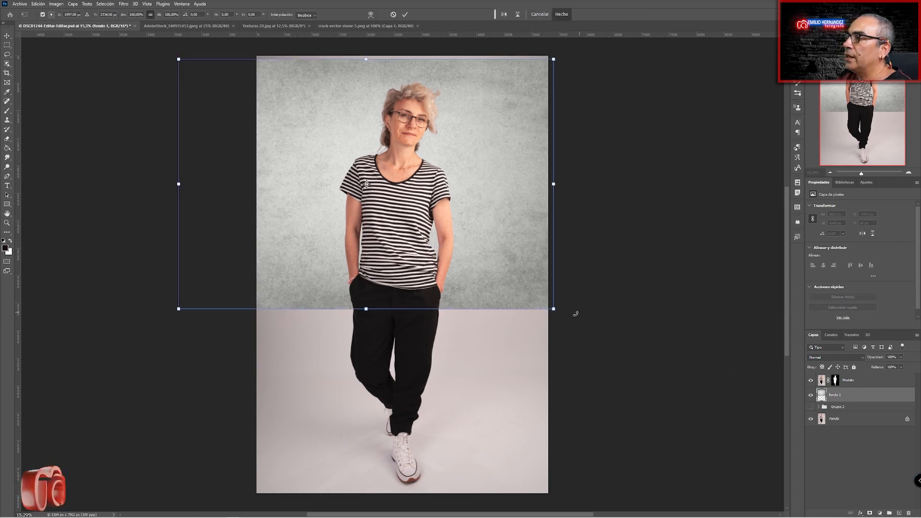
{"action": "left_click_drag", "start_coordinate": [564, 312], "coordinate": [236, 422]}
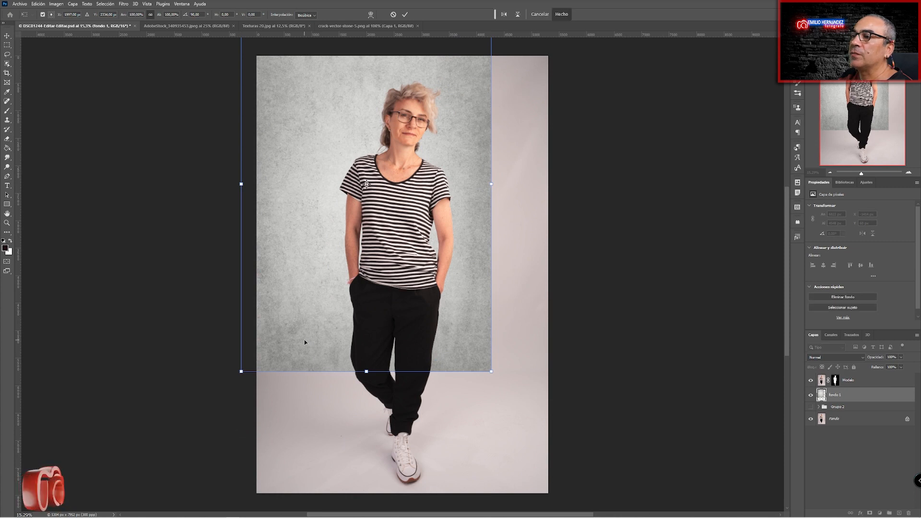
Align the rotated texture with the canvas's upper-left corner and stretch it to full canvas width, ending at the woman's lower legs.
{"action": "left_click_drag", "start_coordinate": [298, 164], "coordinate": [315, 212]}
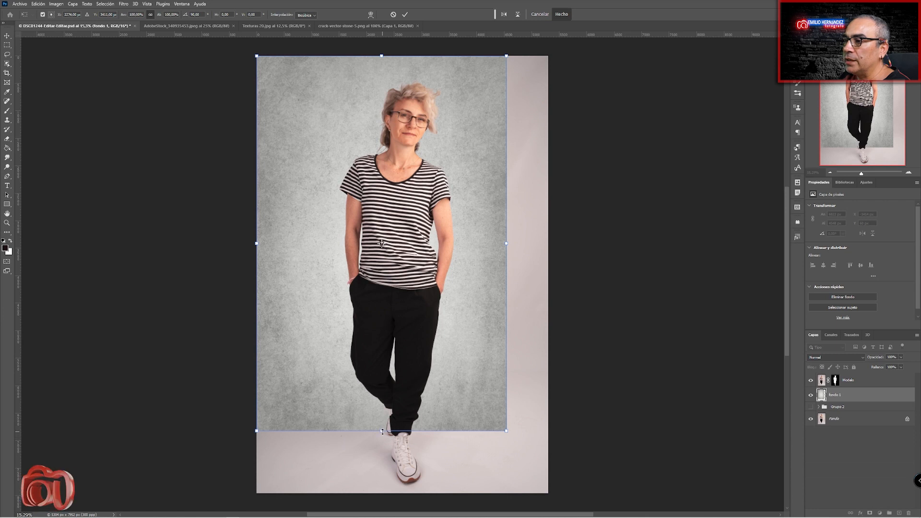
{"action": "left_click_drag", "start_coordinate": [382, 431], "coordinate": [390, 384]}
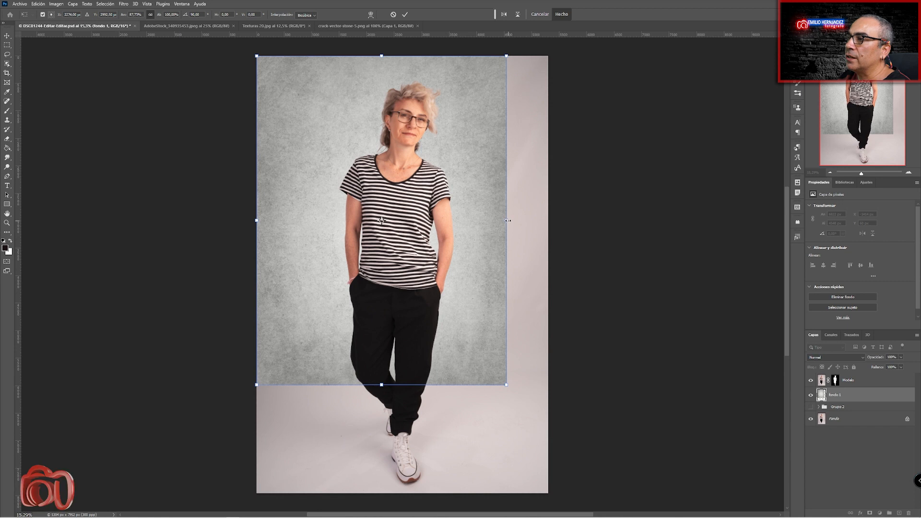
{"action": "left_click_drag", "start_coordinate": [507, 220], "coordinate": [548, 220]}
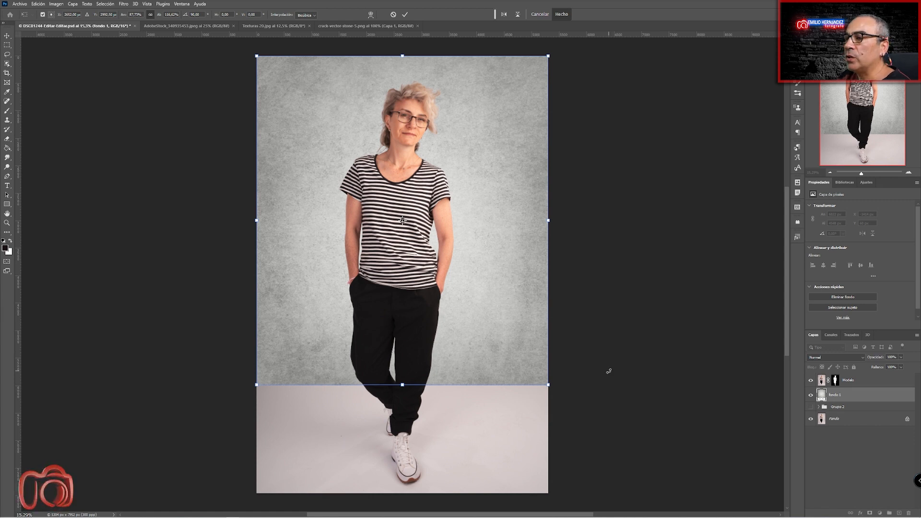
{"action": "left_click", "coordinate": [405, 15]}
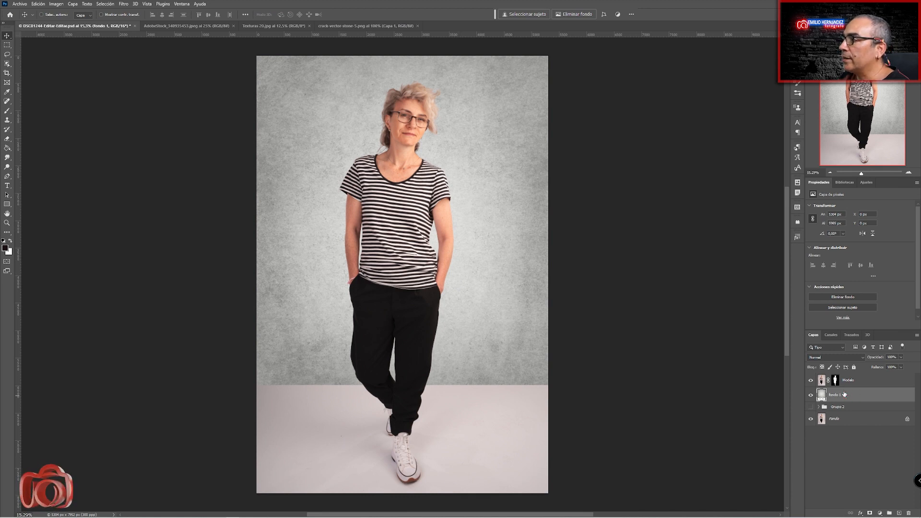
Duplicate the fondo 1 layer, naming the copy fondo 1 pared and the original fondo 1 suelo.
{"action": "key", "text": "ctrl+j"}
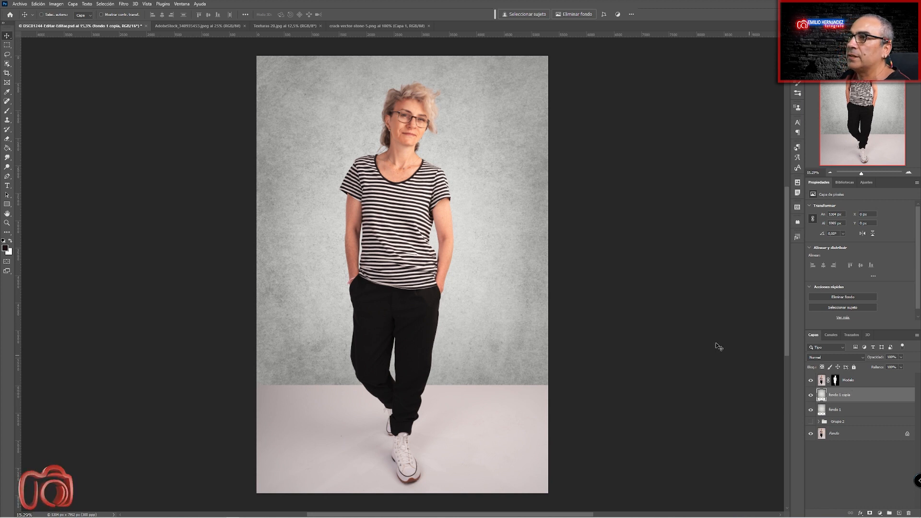
{"action": "double_click", "coordinate": [846, 396]}
{"action": "type", "text": "d"}
{"action": "key", "text": "Return"}
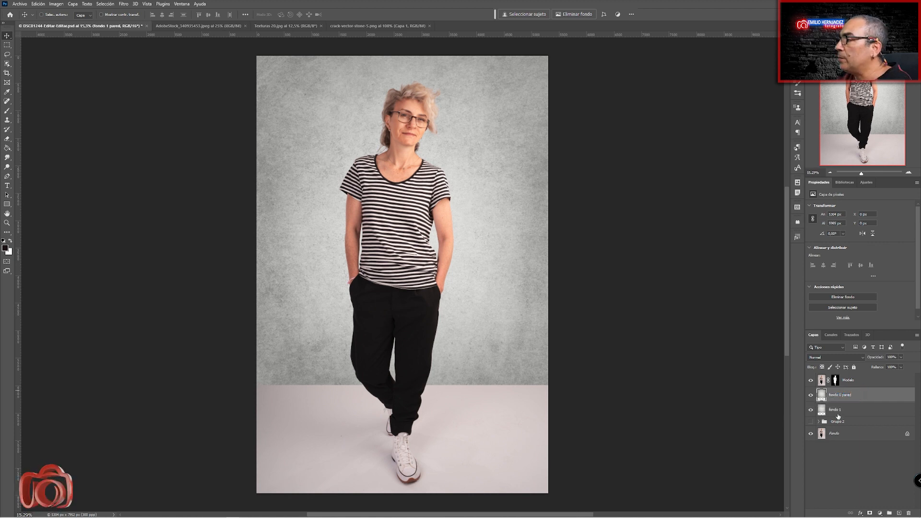
{"action": "double_click", "coordinate": [838, 410]}
{"action": "left_click", "coordinate": [845, 410]}
{"action": "type", "text": "suelo"}
{"action": "key", "text": "Return"}
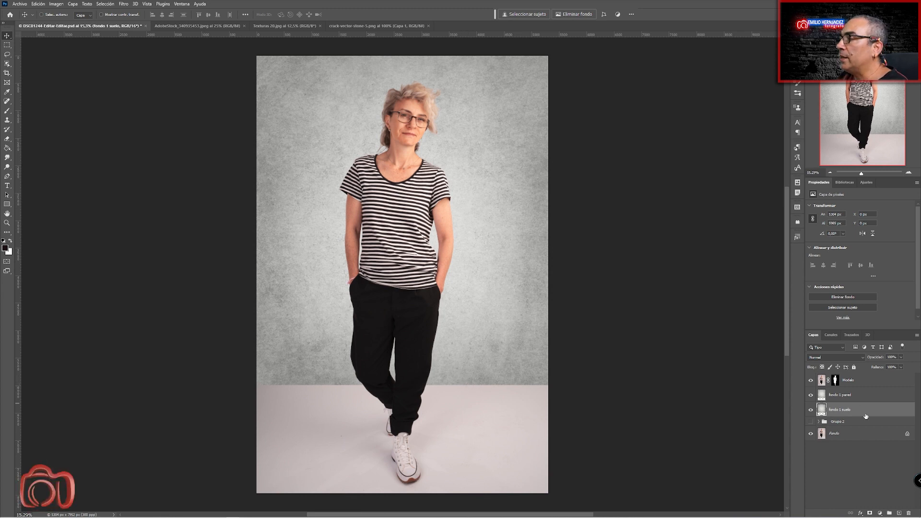
Move the fondo 1 suelo layer down to cover the floor area and flip it horizontally.
{"action": "mouse_move", "coordinate": [484, 325]}
{"action": "left_mouse_down"}
{"action": "mouse_move", "coordinate": [487, 357]}
{"action": "mouse_move", "coordinate": [534, 372]}
{"action": "mouse_move", "coordinate": [530, 396]}
{"action": "mouse_move", "coordinate": [505, 399]}
{"action": "mouse_move", "coordinate": [518, 460]}
{"action": "left_mouse_up"}
{"action": "mouse_move", "coordinate": [490, 404]}
{"action": "left_mouse_down"}
{"action": "mouse_move", "coordinate": [485, 450]}
{"action": "mouse_move", "coordinate": [472, 436]}
{"action": "left_mouse_up"}
{"action": "mouse_move", "coordinate": [493, 402]}
{"action": "left_mouse_down"}
{"action": "mouse_move", "coordinate": [466, 437]}
{"action": "mouse_move", "coordinate": [468, 425]}
{"action": "mouse_move", "coordinate": [493, 432]}
{"action": "mouse_move", "coordinate": [463, 394]}
{"action": "mouse_move", "coordinate": [468, 389]}
{"action": "left_mouse_up"}
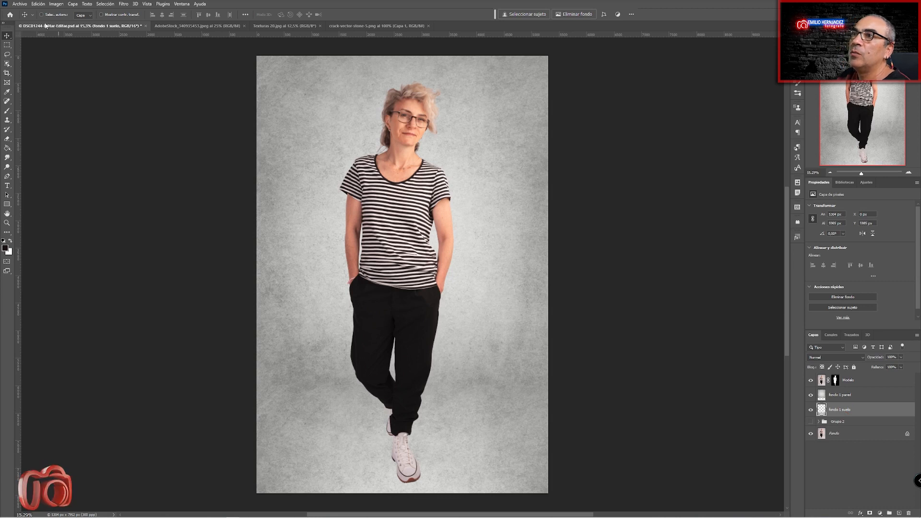
{"action": "left_click", "coordinate": [38, 4]}
{"action": "mouse_move", "coordinate": [89, 180]}
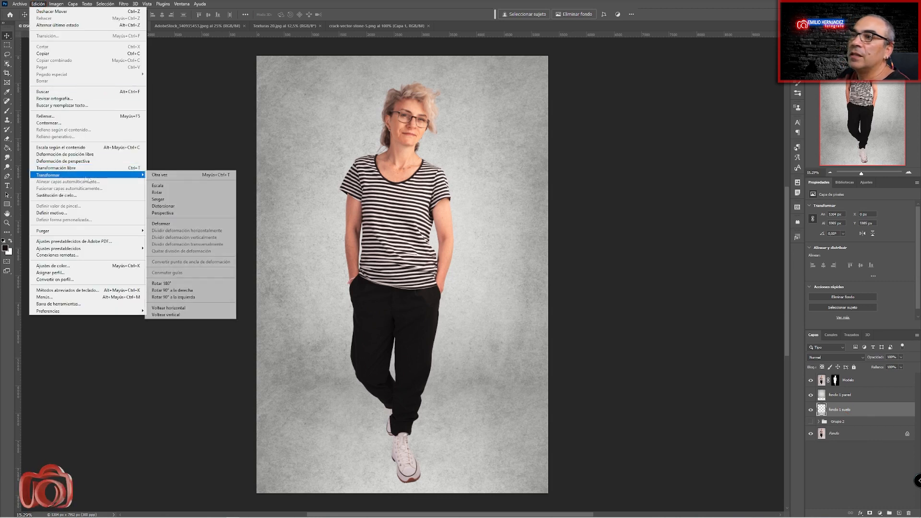
{"action": "left_click", "coordinate": [193, 308]}
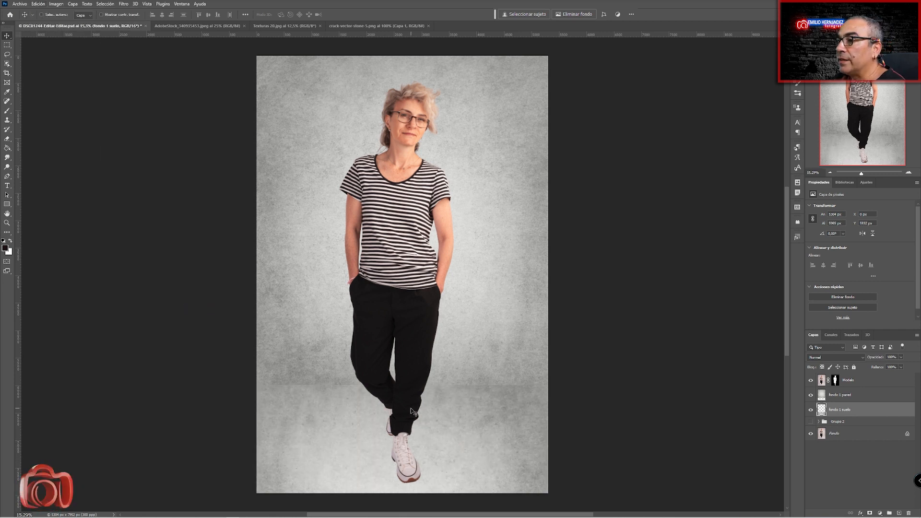
Nudge the fondo 1 suelo layer vertically to fine-tune where the floor texture meets the wall.
{"action": "key", "text": "Down"}
{"action": "key", "text": "Down"}
{"action": "key", "text": "Down"}
{"action": "key", "text": "Down"}
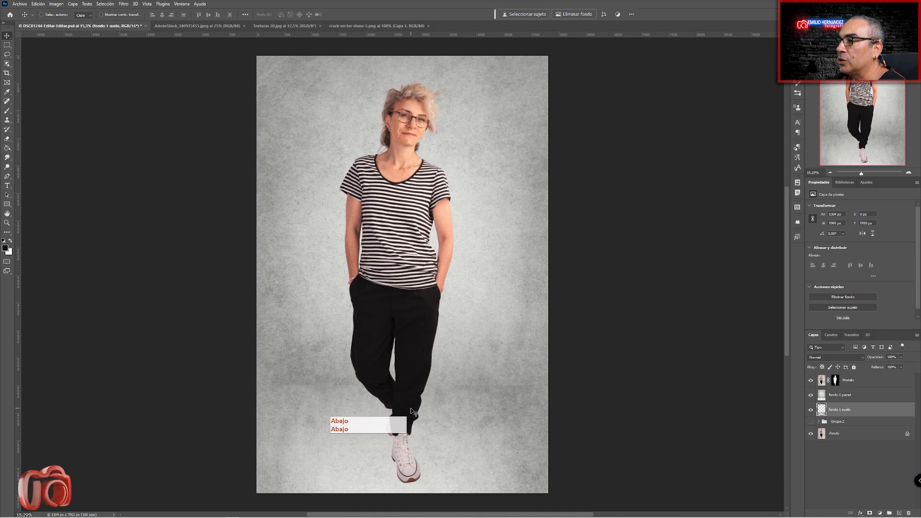
{"action": "key", "text": "Up"}
{"action": "key", "text": "Up"}
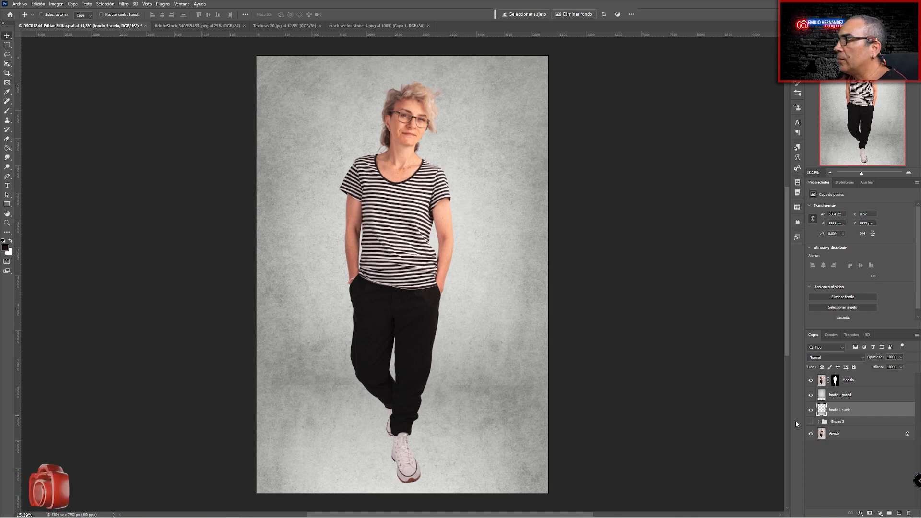
Compress the fondo 1 suelo layer's height with Free Transform so the texture ends at the canvas's lower edge.
{"action": "left_click_drag", "start_coordinate": [469, 436], "coordinate": [468, 322]}
{"action": "key", "text": "ctrl+t"}
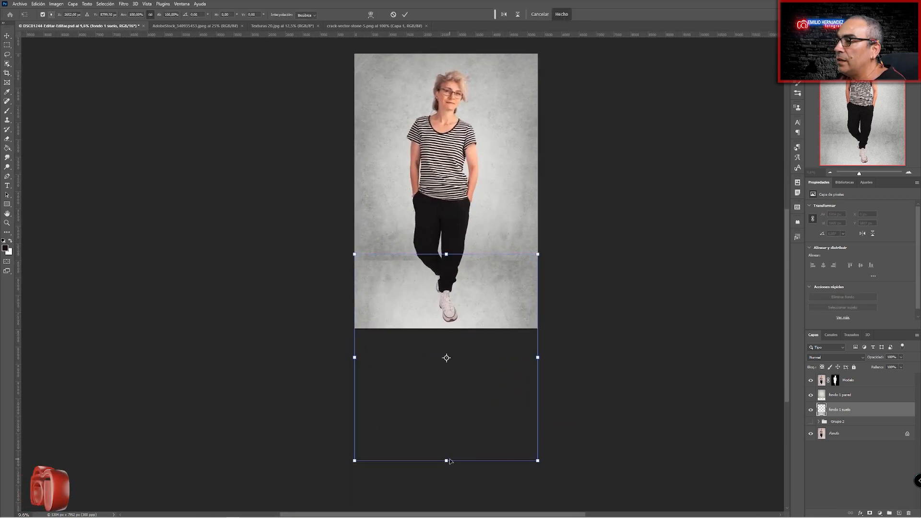
{"action": "left_click_drag", "start_coordinate": [446, 462], "coordinate": [430, 329]}
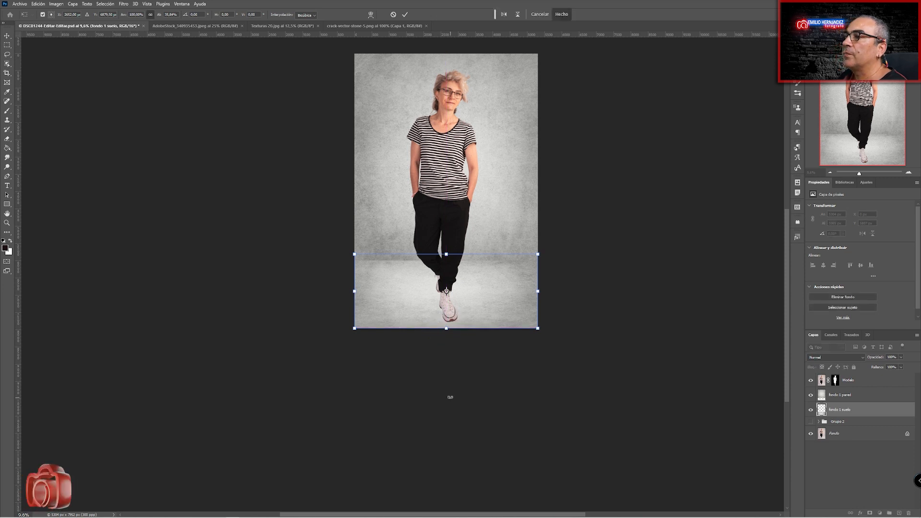
Apply a Perspective transform to the fondo 1 suelo layer, spreading its lower edge to about 2.2 times the upper edge's width.
{"action": "left_click_drag", "start_coordinate": [464, 293], "coordinate": [492, 350]}
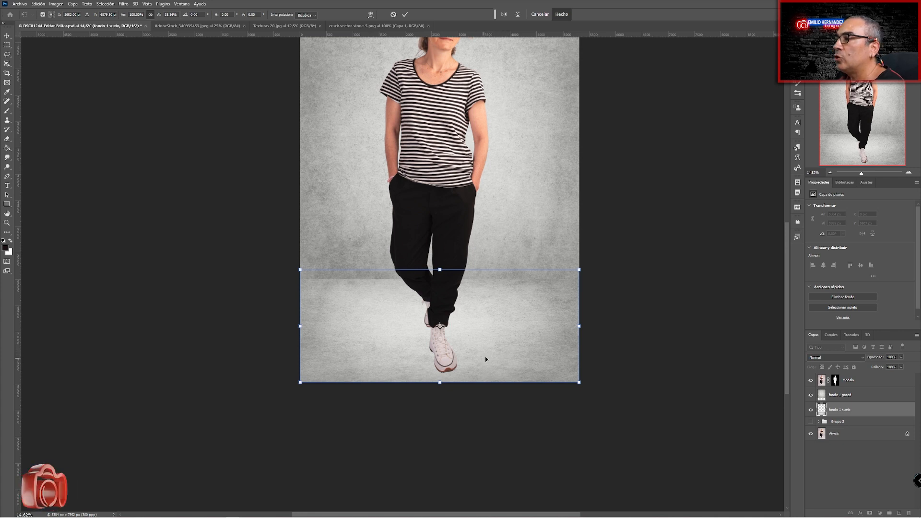
{"action": "right_click", "coordinate": [504, 330]}
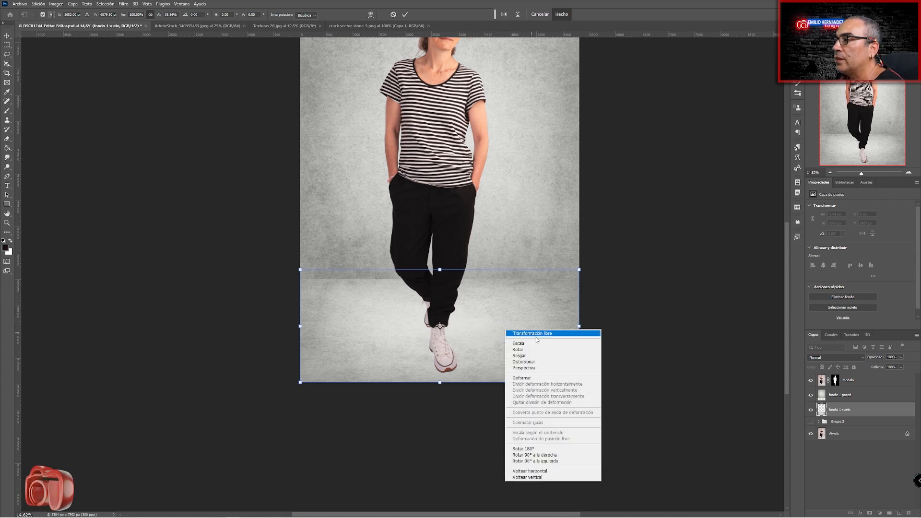
{"action": "left_click", "coordinate": [540, 368]}
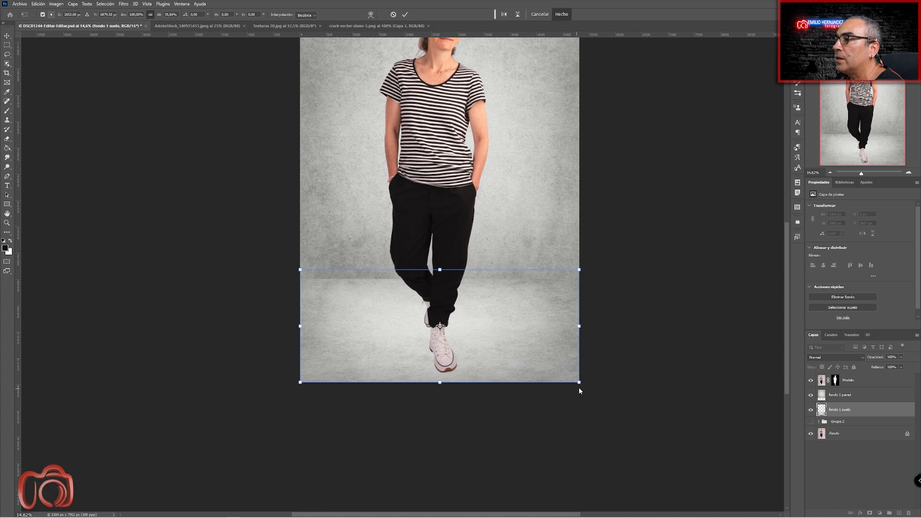
{"action": "left_click_drag", "start_coordinate": [579, 382], "coordinate": [748, 366]}
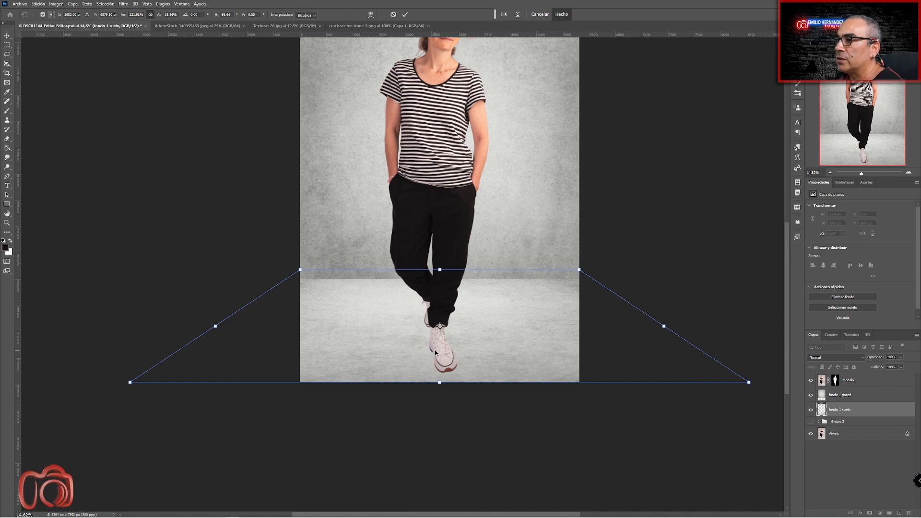
{"action": "left_click", "coordinate": [404, 13]}
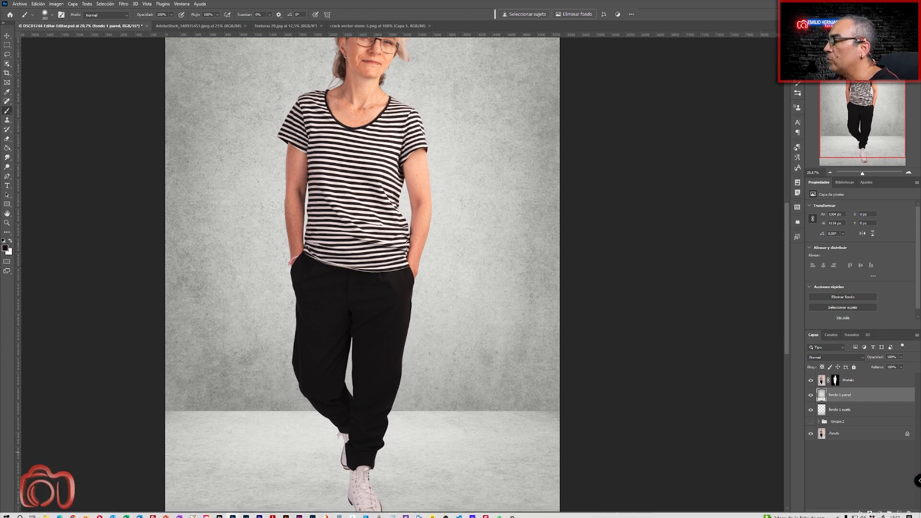
Mask the fondo 1 pared layer with a short vertical black-to-white gradient starting at the floor line to blend wall and floor.
{"action": "left_click", "coordinate": [870, 513]}
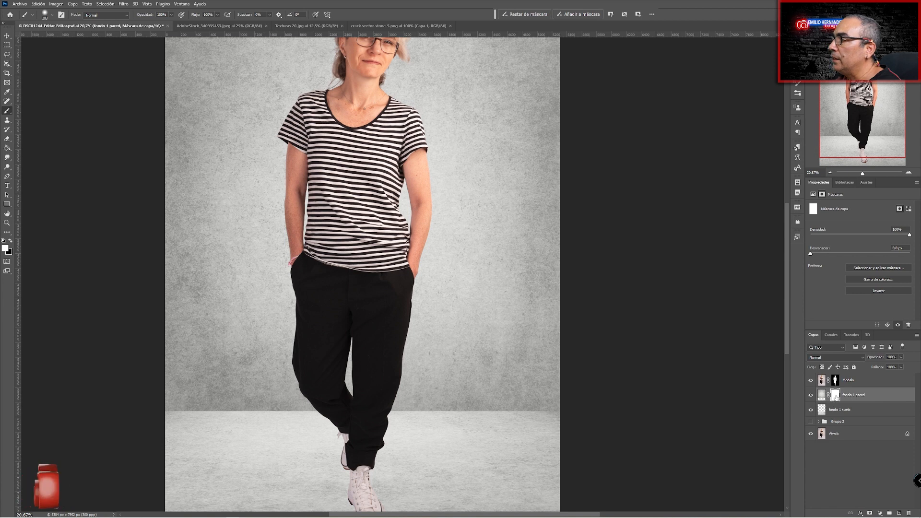
{"action": "right_click", "coordinate": [8, 148]}
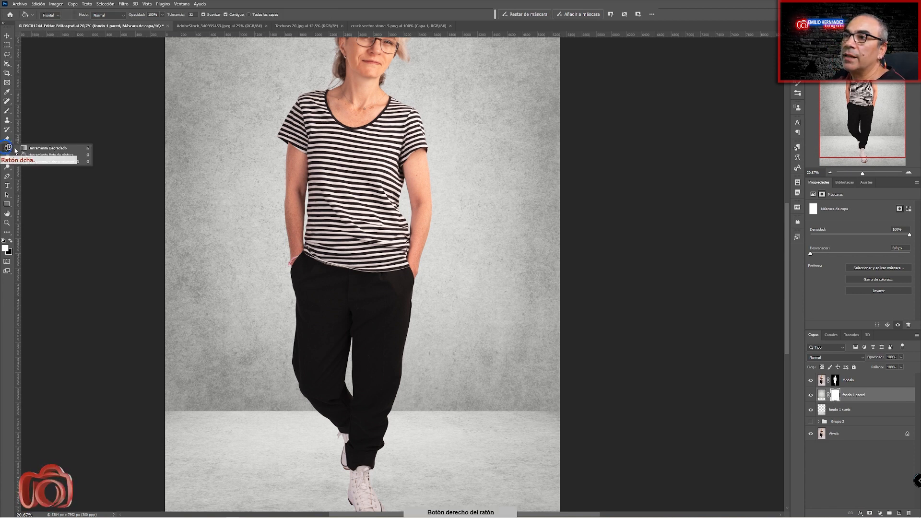
{"action": "left_click", "coordinate": [58, 148]}
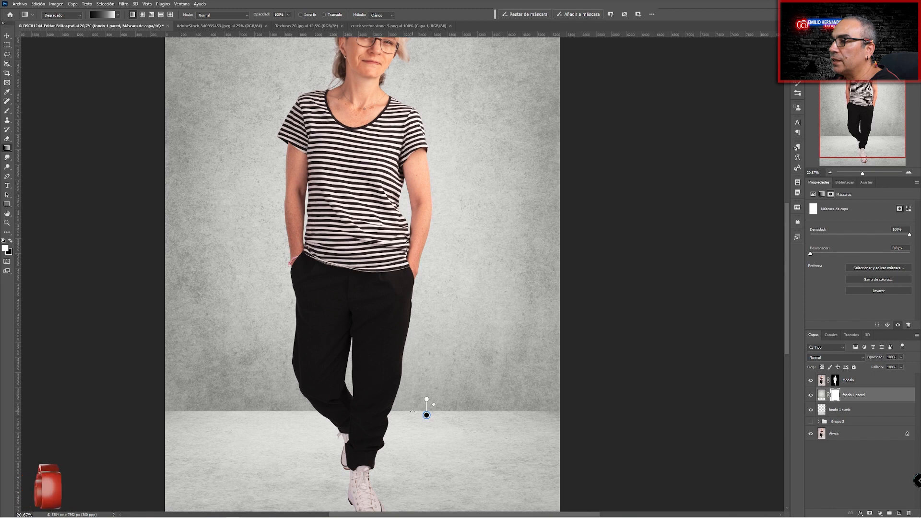
{"action": "mouse_move", "coordinate": [412, 411]}
{"action": "left_mouse_down"}
{"action": "mouse_move", "coordinate": [411, 396]}
{"action": "mouse_move", "coordinate": [416, 403]}
{"action": "left_mouse_up"}
{"action": "key", "text": "shift"}
{"action": "key", "text": "shift"}
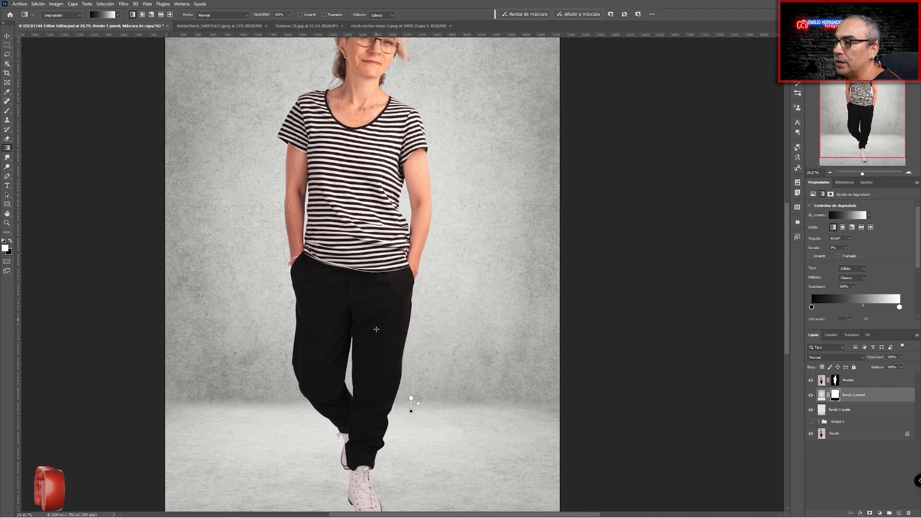
Group the fondo 1 pared and fondo 1 suelo layers and name the group escenario.
{"action": "scroll", "coordinate": [420, 369], "scroll_direction": "down", "scroll_amount": 3}
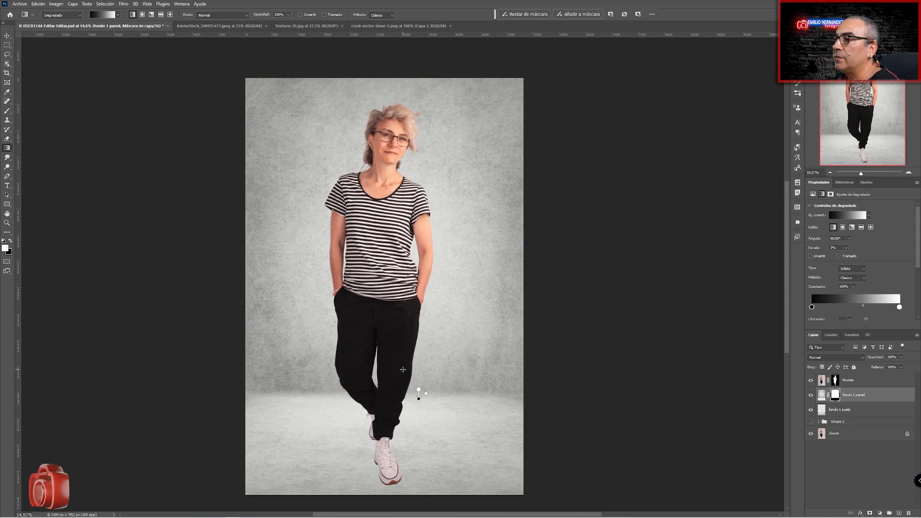
{"action": "left_click", "coordinate": [868, 410], "text": "shift"}
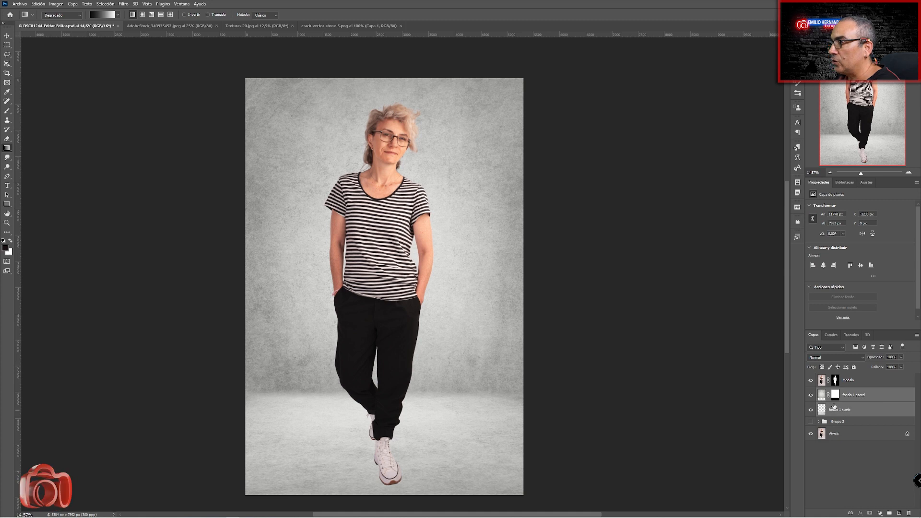
{"action": "key", "text": "ctrl+g"}
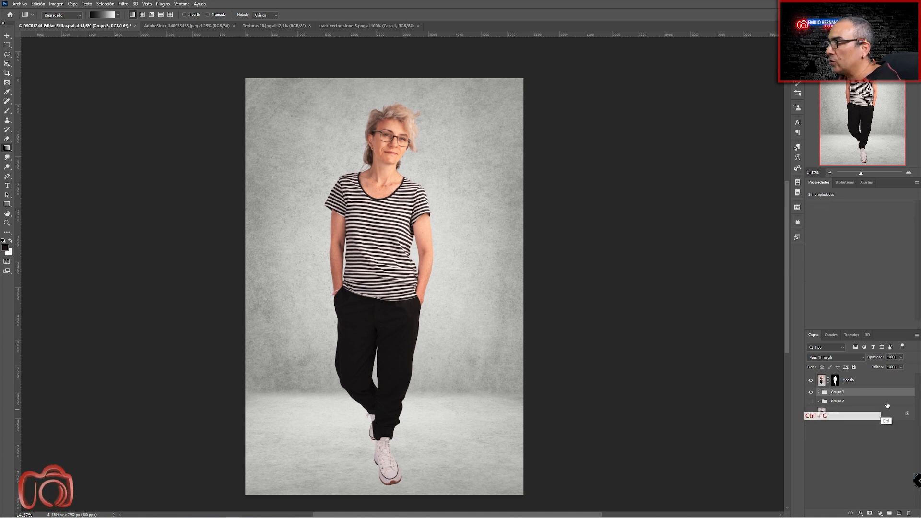
{"action": "double_click", "coordinate": [837, 392]}
{"action": "type", "text": "escenario"}
{"action": "left_click", "coordinate": [837, 401]}
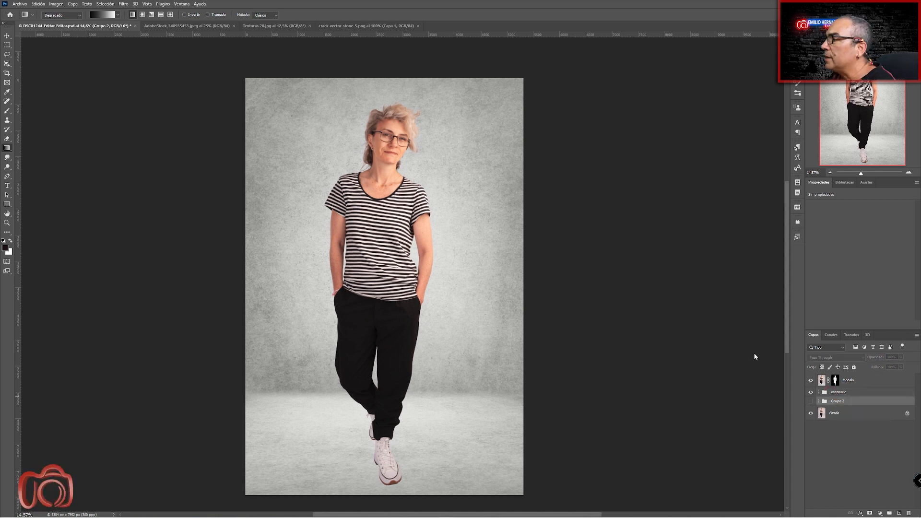
Set the blending mode of both the fondo 1 pared and fondo 1 suelo layers to Superponer.
{"action": "left_click", "coordinate": [818, 392]}
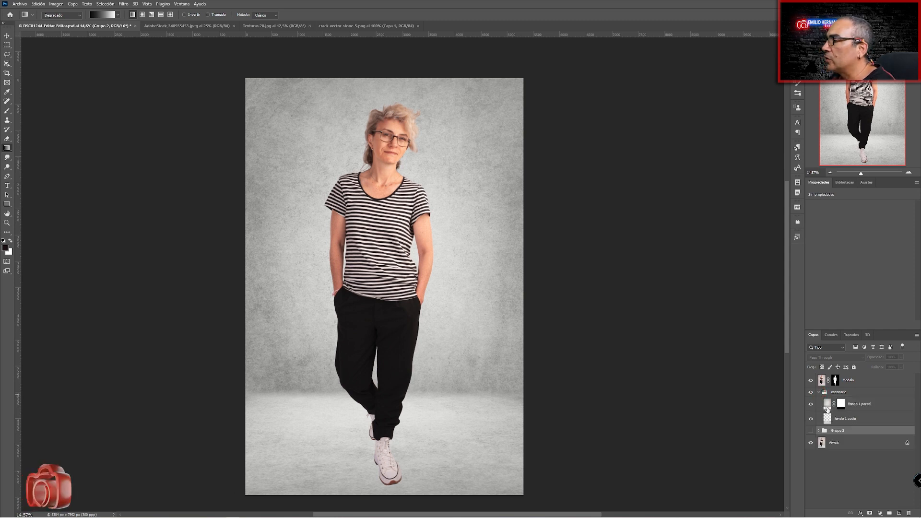
{"action": "left_click", "coordinate": [827, 405]}
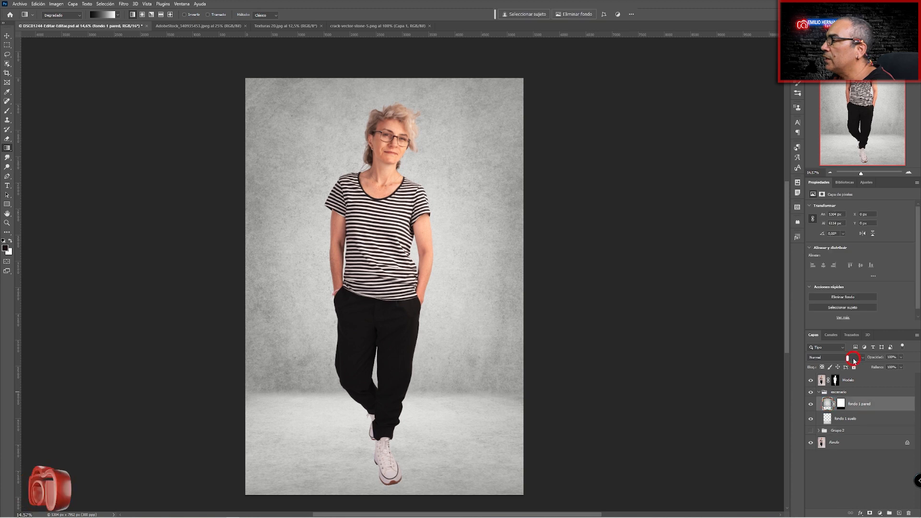
{"action": "left_click", "coordinate": [854, 361]}
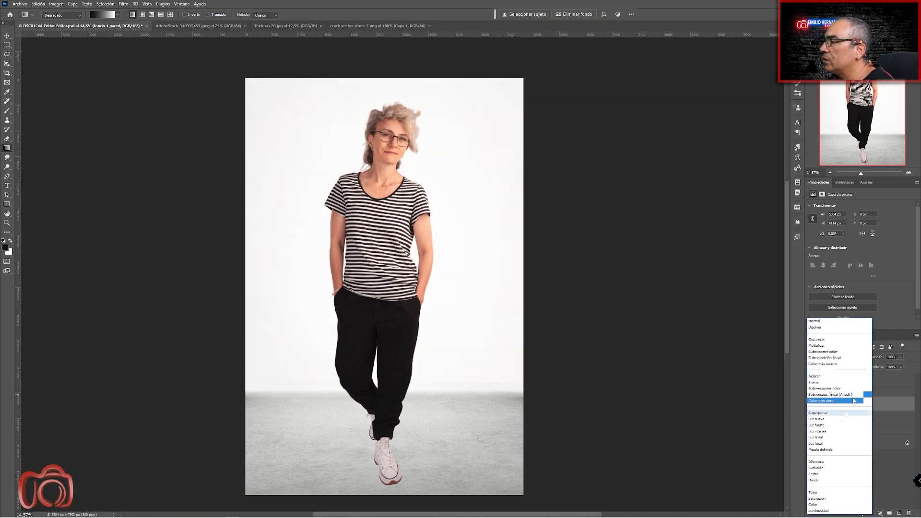
{"action": "left_click", "coordinate": [844, 412]}
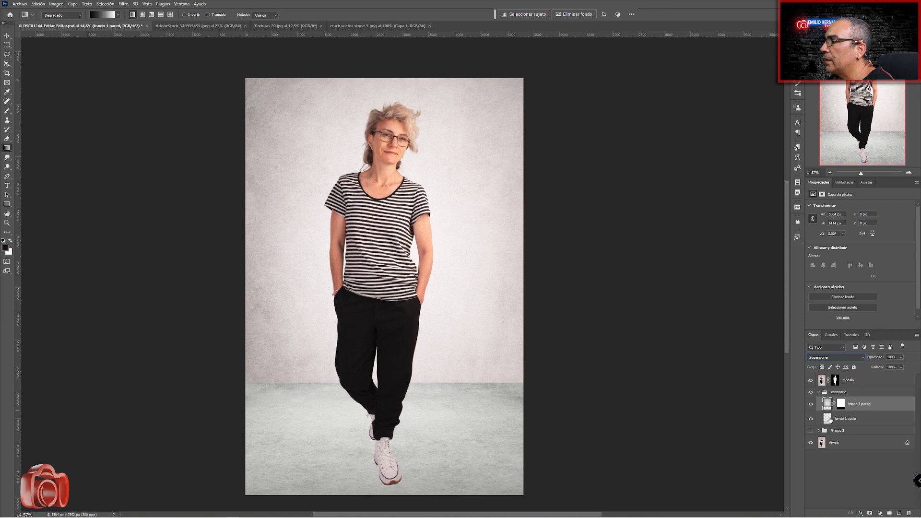
{"action": "left_click", "coordinate": [837, 419]}
{"action": "left_click", "coordinate": [834, 363]}
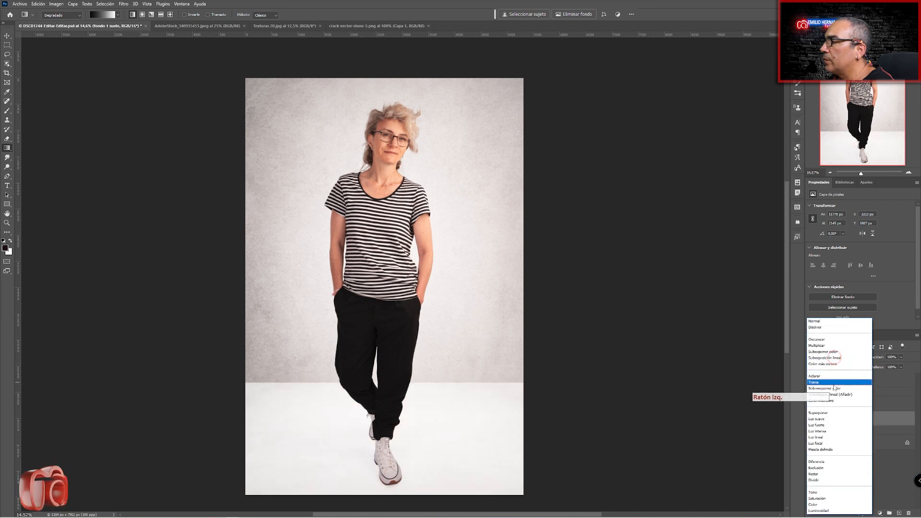
{"action": "left_click", "coordinate": [829, 413]}
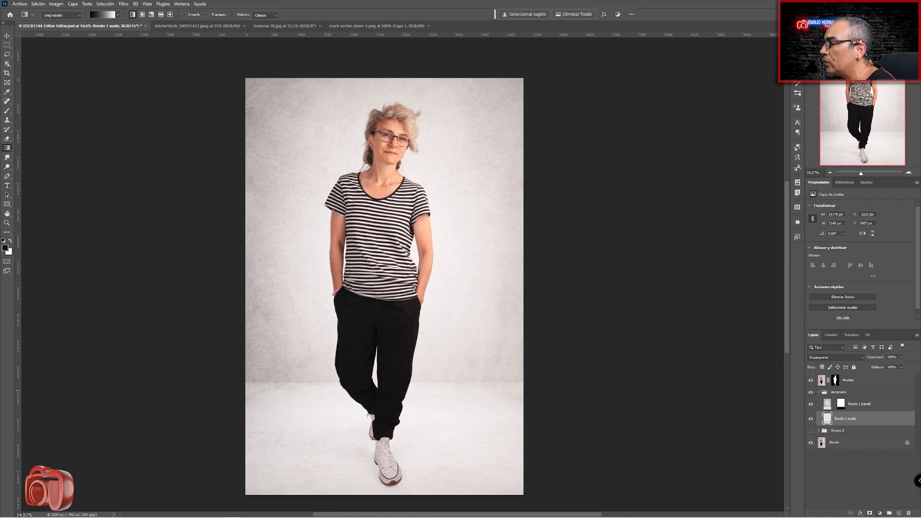
Mask the fondo 1 suelo layer with a short downward black-to-white gradient to soften its upper edge at the wall.
{"action": "left_click", "coordinate": [870, 513]}
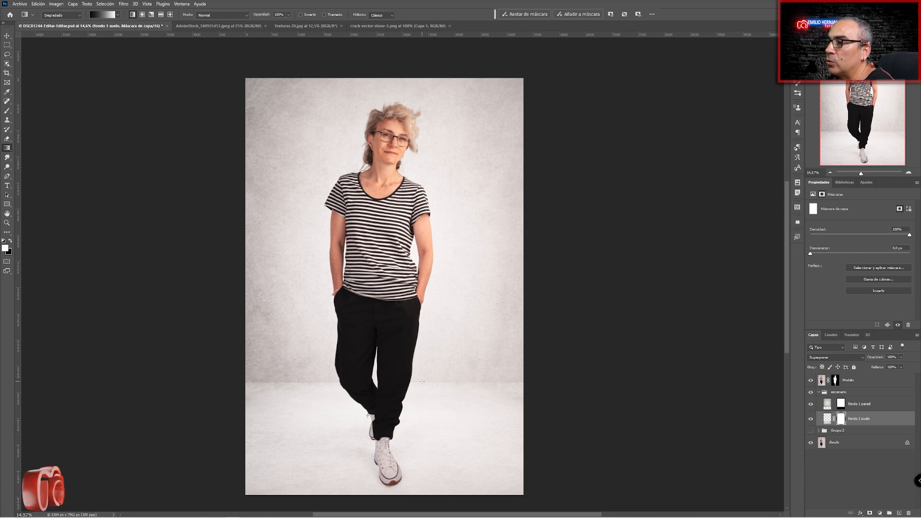
{"action": "left_click_drag", "start_coordinate": [423, 382], "coordinate": [422, 395]}
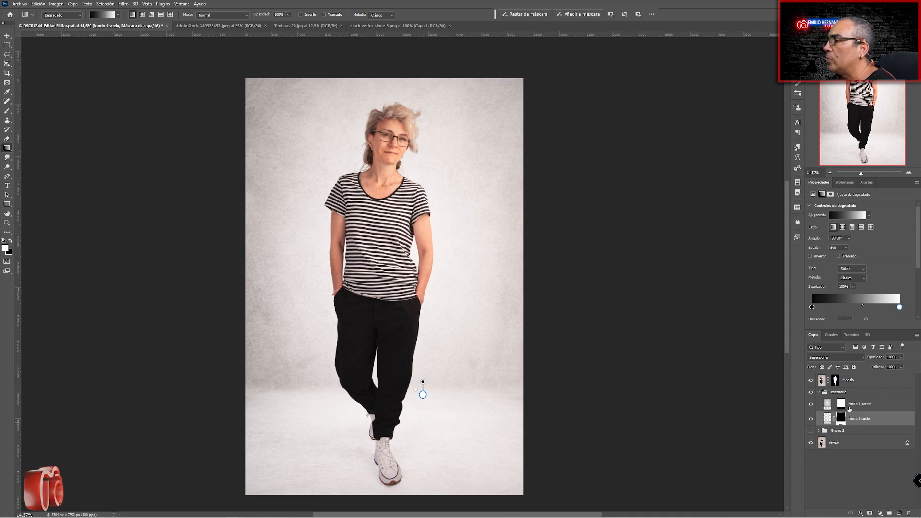
{"action": "left_click", "coordinate": [823, 392]}
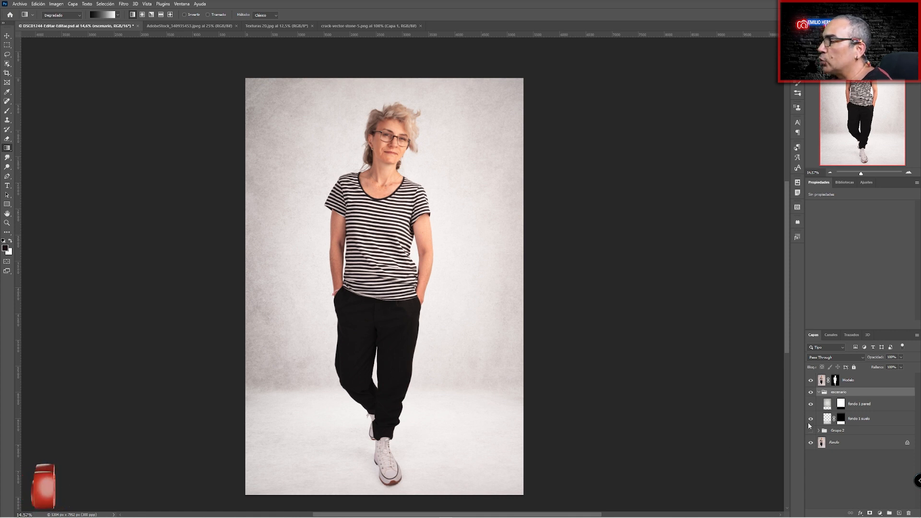
Compare the floor around the shoes with the fondo 1 suelo layer hidden and shown.
{"action": "left_click", "coordinate": [401, 470], "text": "ctrl"}
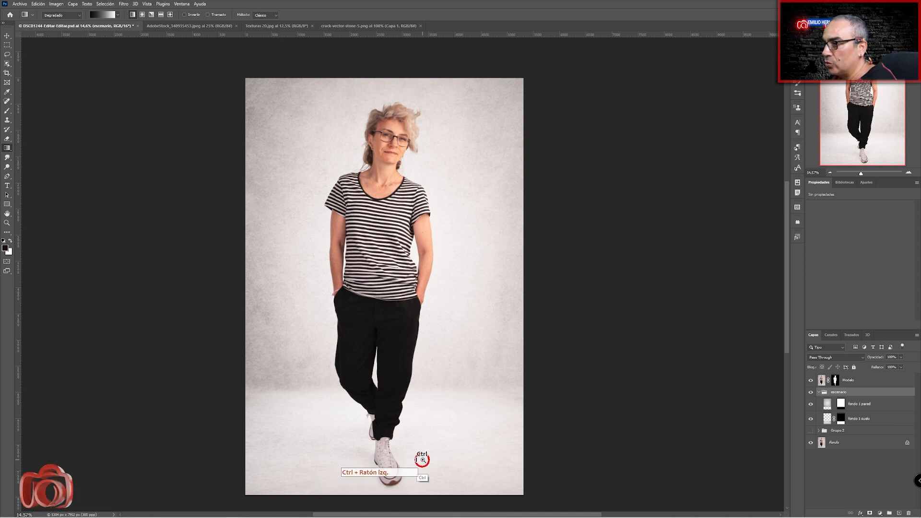
{"action": "scroll", "coordinate": [401, 470], "scroll_direction": "up", "scroll_amount": 5}
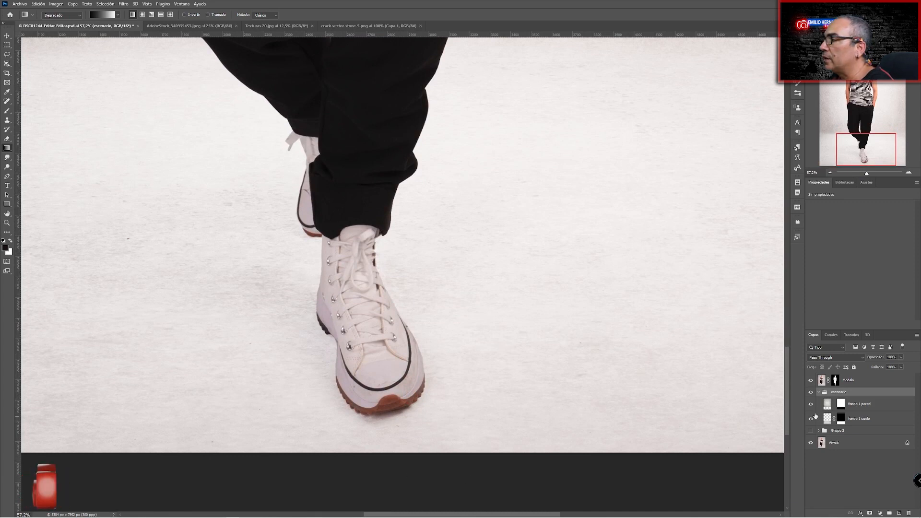
{"action": "left_click", "coordinate": [810, 418]}
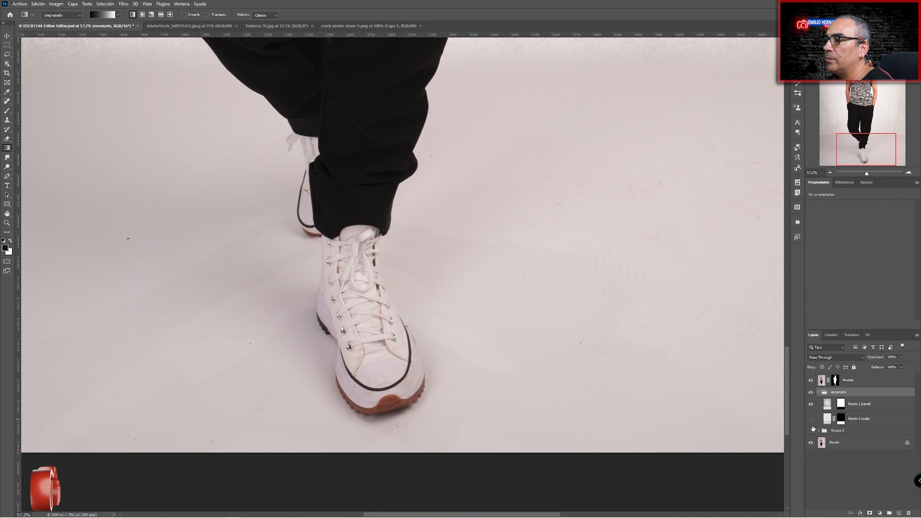
{"action": "left_click", "coordinate": [811, 419]}
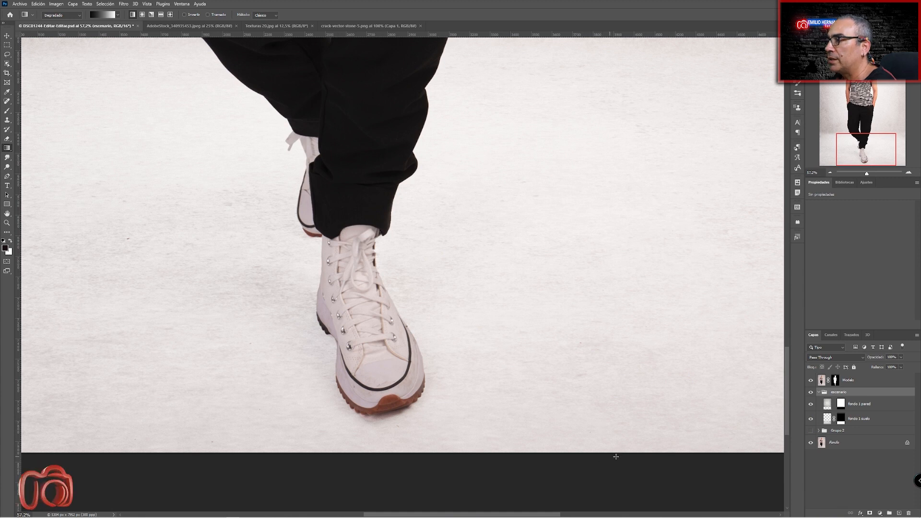
Paint white on the Modelo layer's mask around the front shoe with a soft 200 px brush at 5% flow to recover its contact shadow.
{"action": "left_click", "coordinate": [836, 381]}
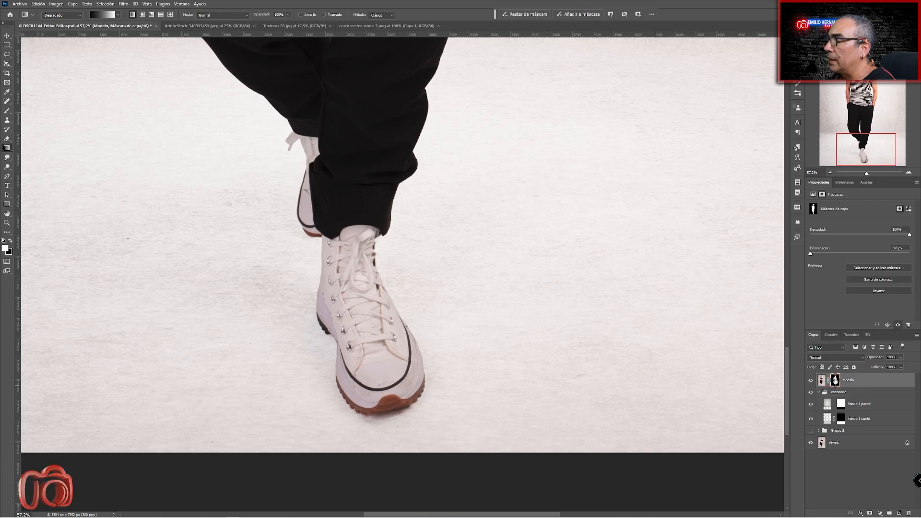
{"action": "left_click", "coordinate": [7, 110]}
{"action": "right_click", "coordinate": [126, 163], "text": "alt"}
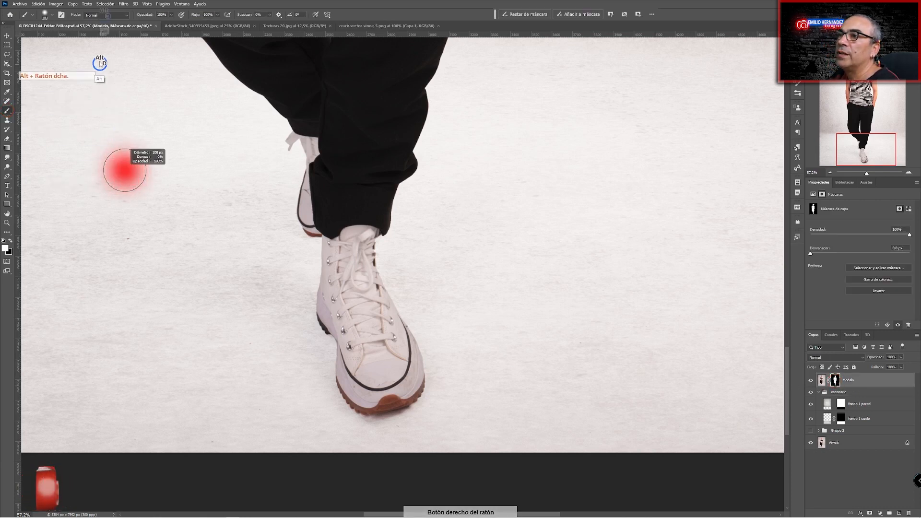
{"action": "left_click", "coordinate": [207, 13]}
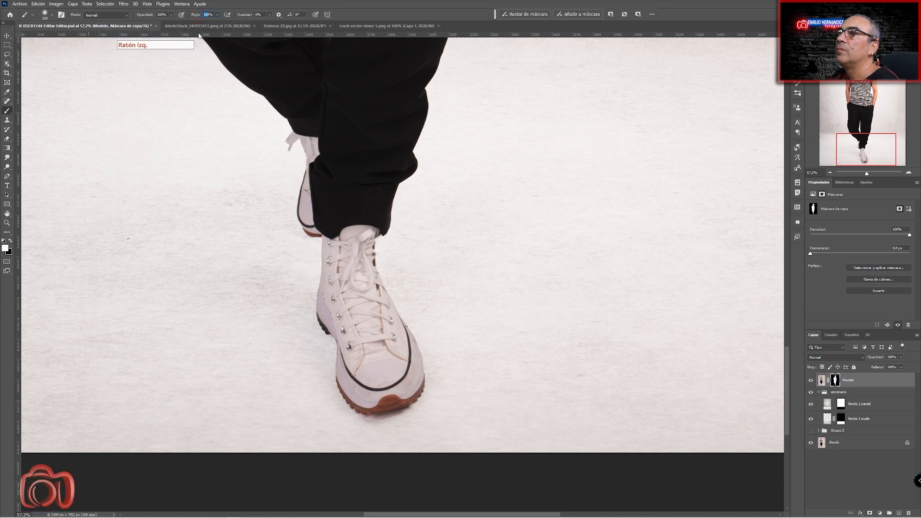
{"action": "type", "text": "50"}
{"action": "key", "text": "Return"}
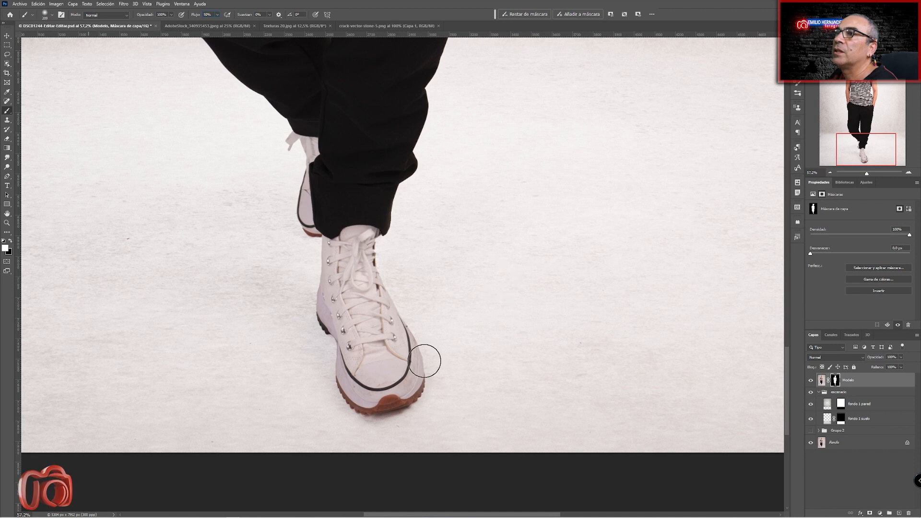
{"action": "key", "text": "BackSpace"}
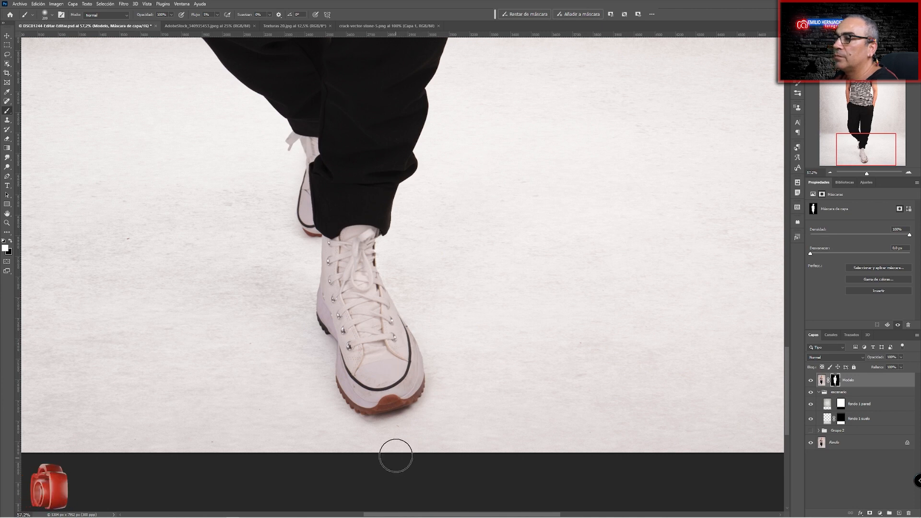
{"action": "left_click_drag", "start_coordinate": [370, 377], "coordinate": [351, 376]}
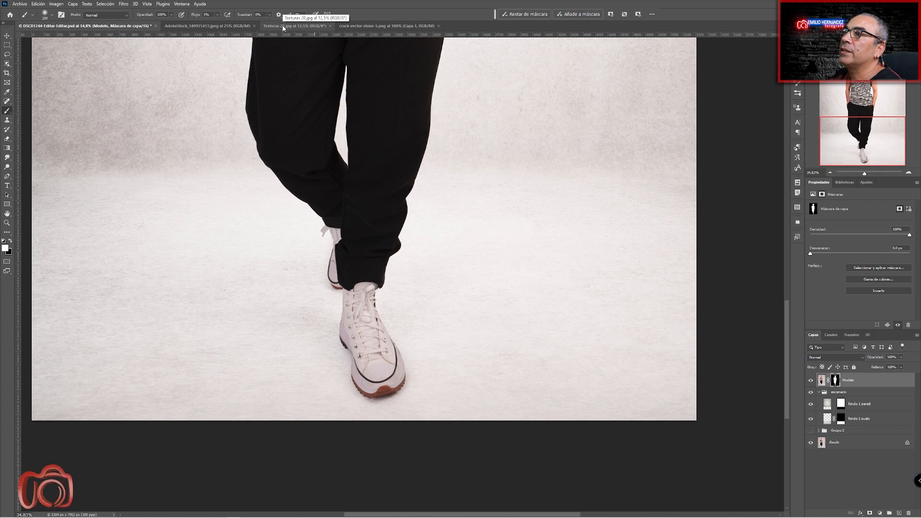
Place the crack image crack-vector-stone-5.png as an embedded element in the DSC01244-Editar-Editar.psd composite.
{"action": "left_click", "coordinate": [365, 26]}
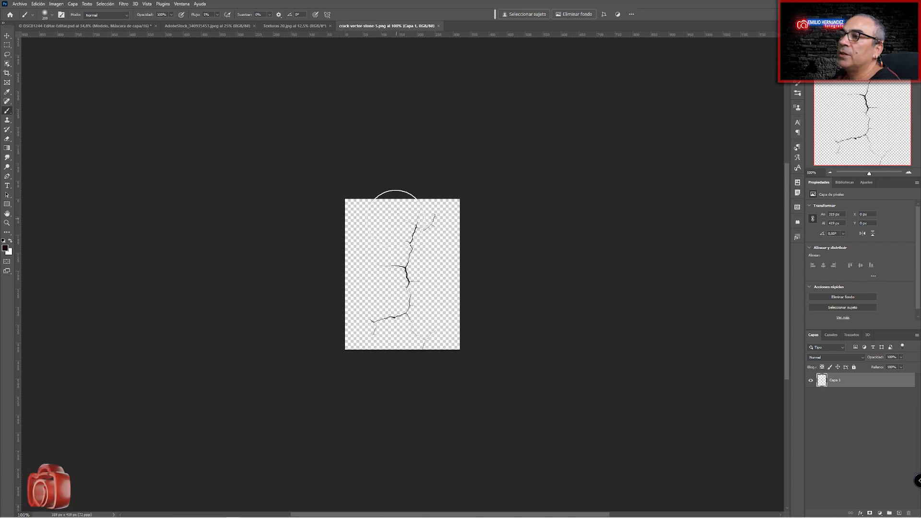
{"action": "left_click", "coordinate": [70, 27]}
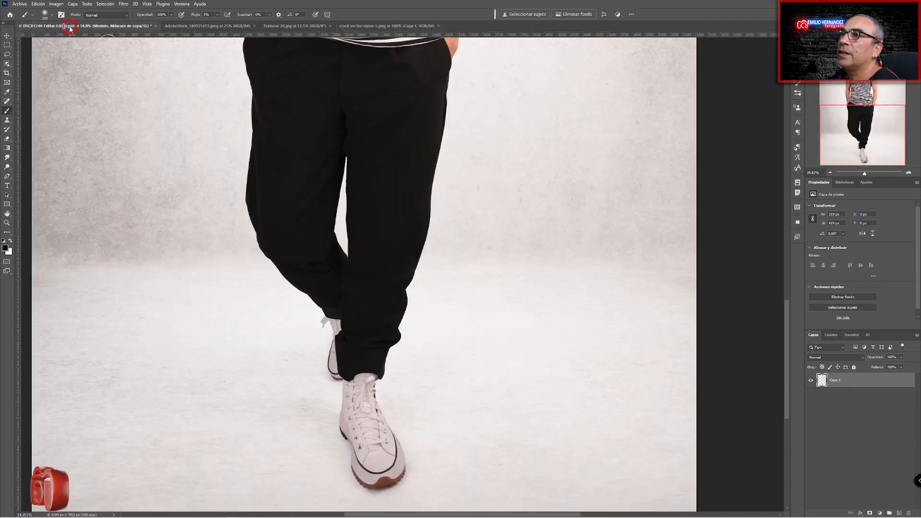
{"action": "left_click_drag", "start_coordinate": [283, 236], "coordinate": [278, 235]}
{"action": "left_click", "coordinate": [16, 4]}
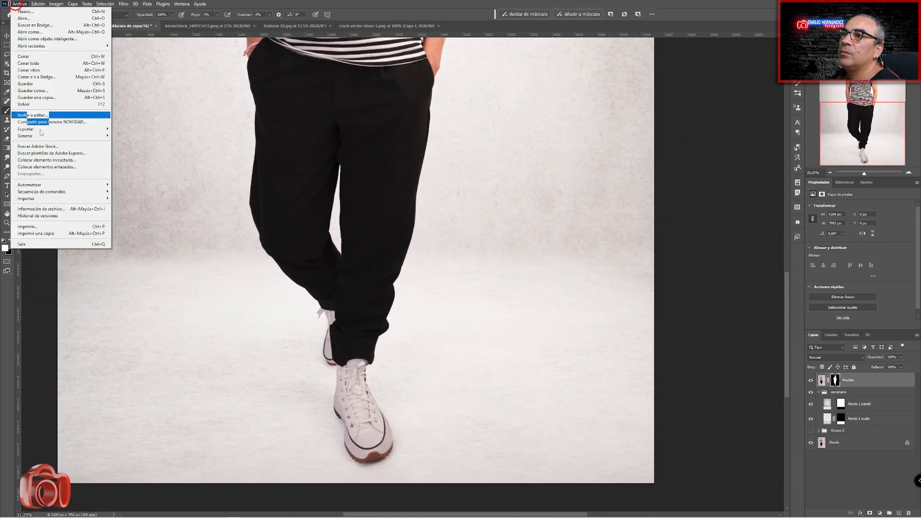
{"action": "left_click", "coordinate": [56, 160]}
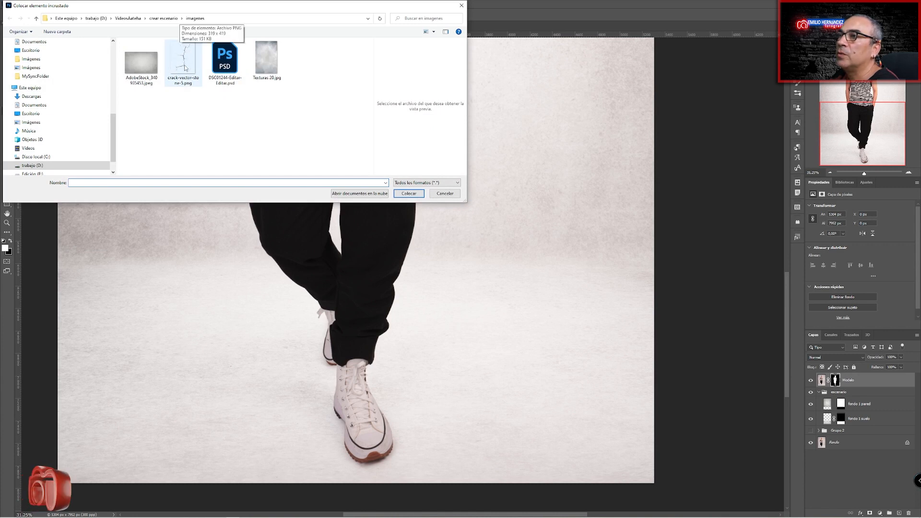
{"action": "left_click", "coordinate": [185, 68]}
{"action": "left_click", "coordinate": [408, 194]}
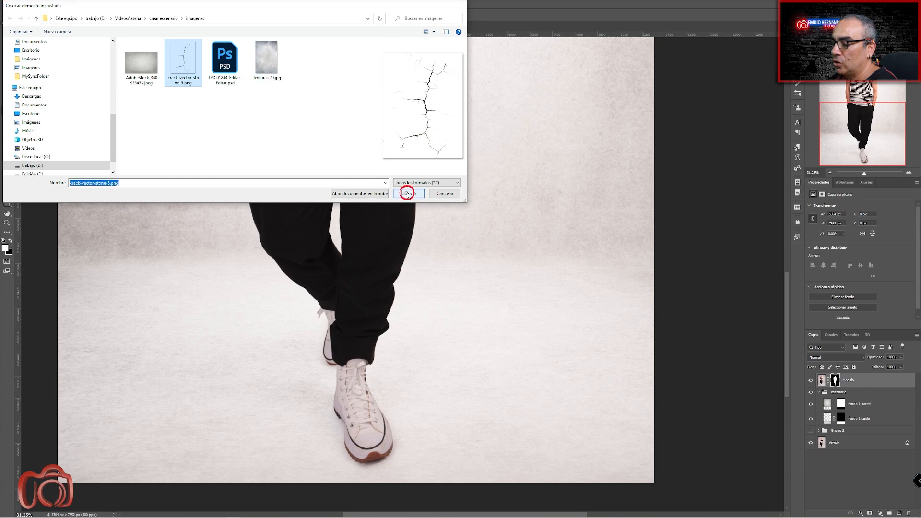
Rotate the placed crack -90° and stretch it non-proportionally across the full width of the floor up to the back shoe.
{"action": "left_click_drag", "start_coordinate": [413, 256], "coordinate": [535, 291]}
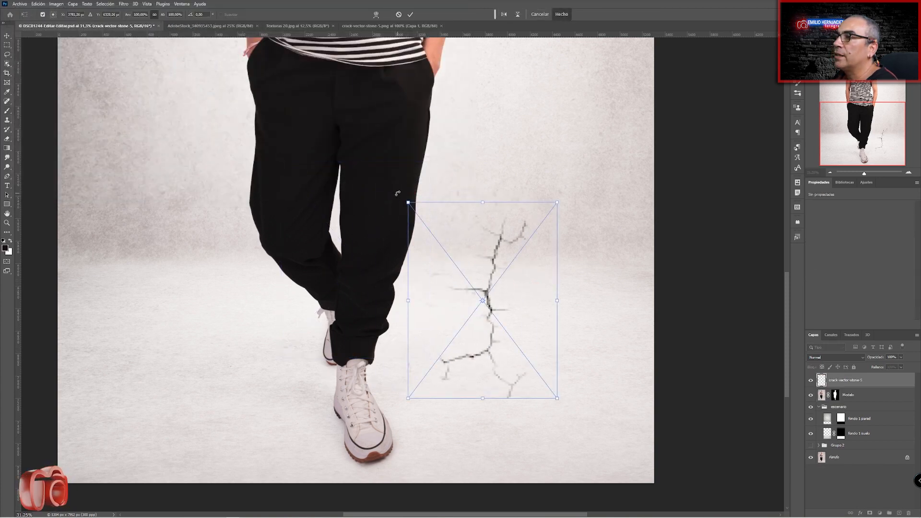
{"action": "left_click_drag", "start_coordinate": [400, 193], "coordinate": [374, 372]}
{"action": "left_click_drag", "start_coordinate": [479, 267], "coordinate": [154, 373]}
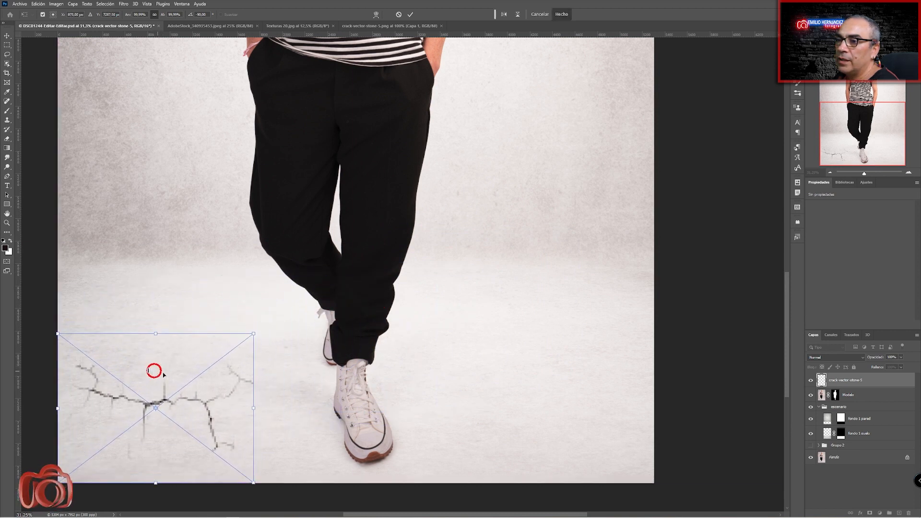
{"action": "right_click", "coordinate": [254, 408]}
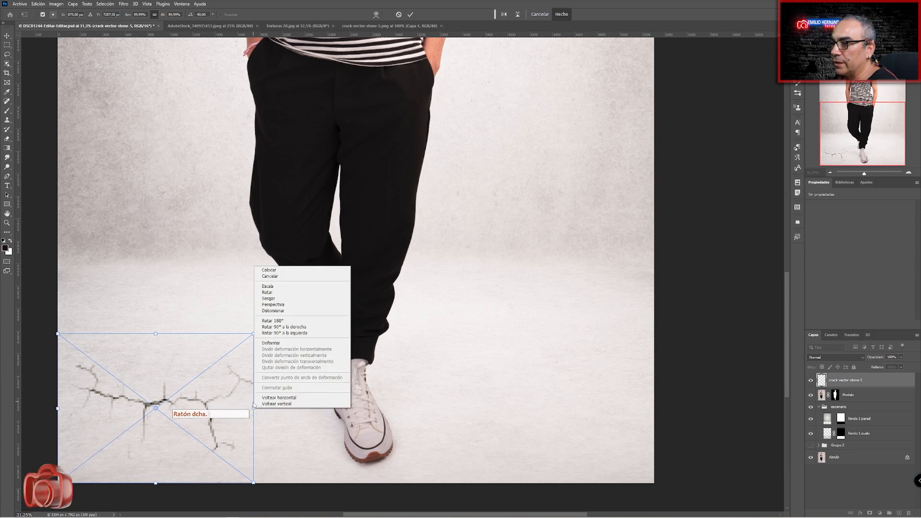
{"action": "left_click", "coordinate": [254, 408], "text": "shift"}
{"action": "left_click_drag", "start_coordinate": [254, 408], "coordinate": [656, 411]}
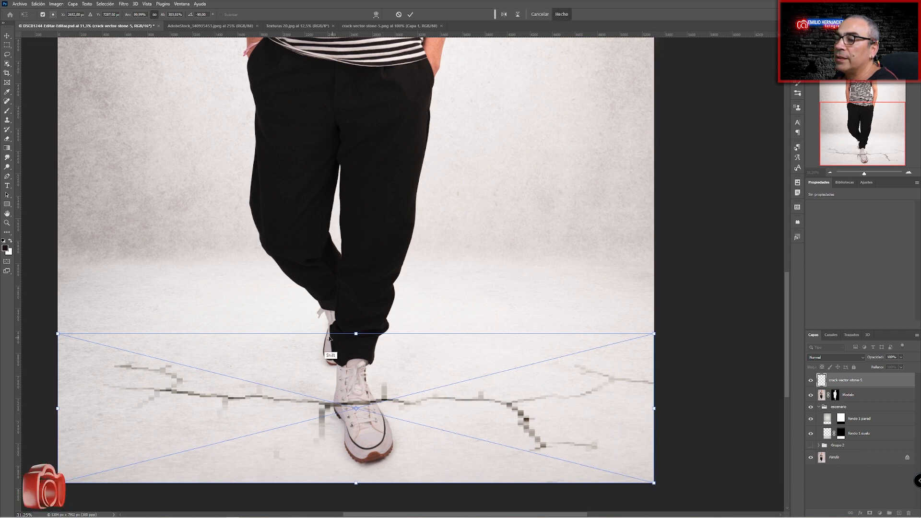
{"action": "left_click_drag", "start_coordinate": [356, 333], "coordinate": [354, 305]}
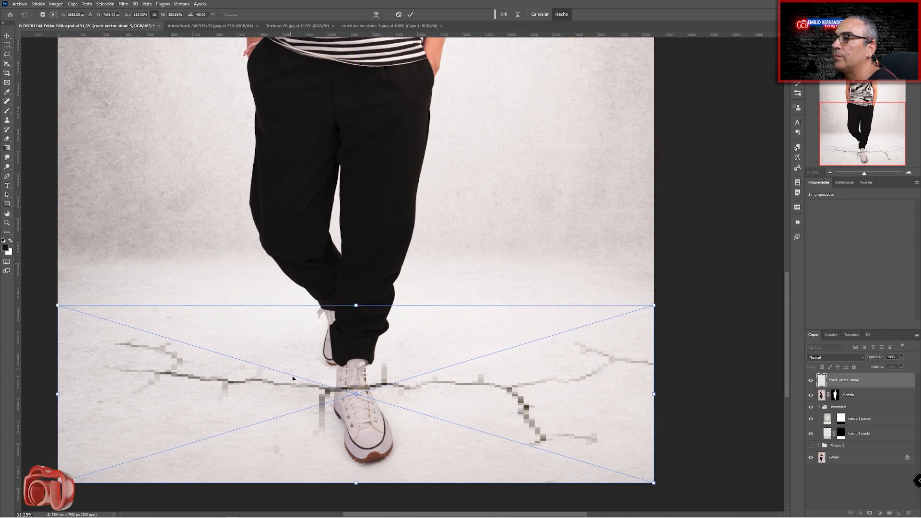
{"action": "left_click", "coordinate": [410, 15]}
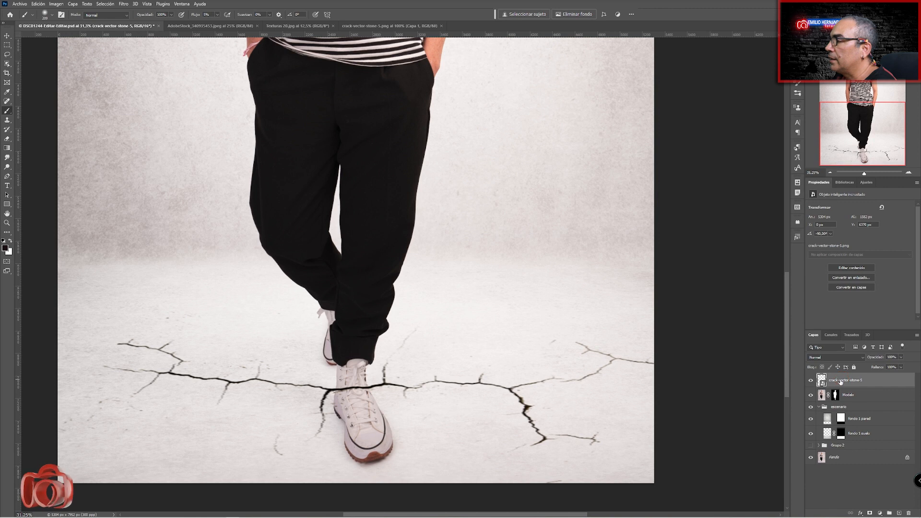
Move the crack layer below Modelo to the top of the escenario group and rasterize it.
{"action": "left_click_drag", "start_coordinate": [841, 380], "coordinate": [844, 410]}
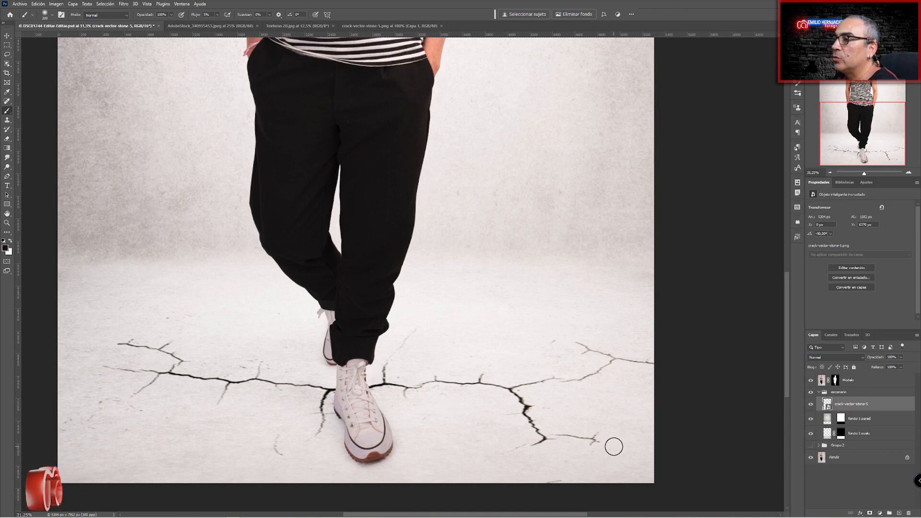
{"action": "right_click", "coordinate": [834, 404]}
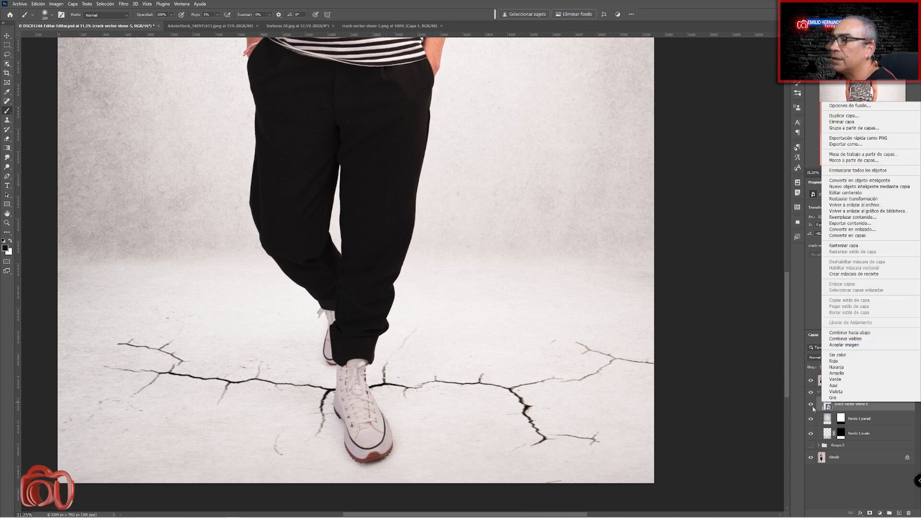
{"action": "left_click", "coordinate": [843, 246]}
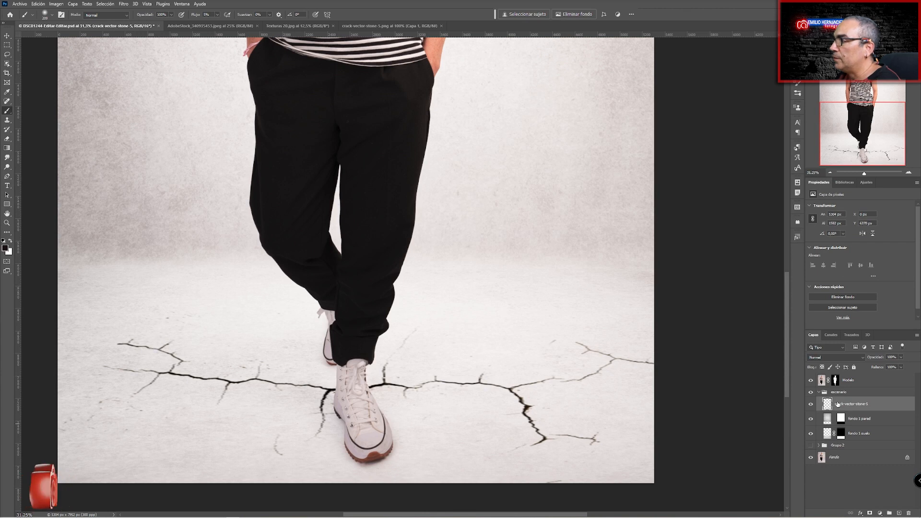
Rename the crack layer as grieta.
{"action": "double_click", "coordinate": [841, 404]}
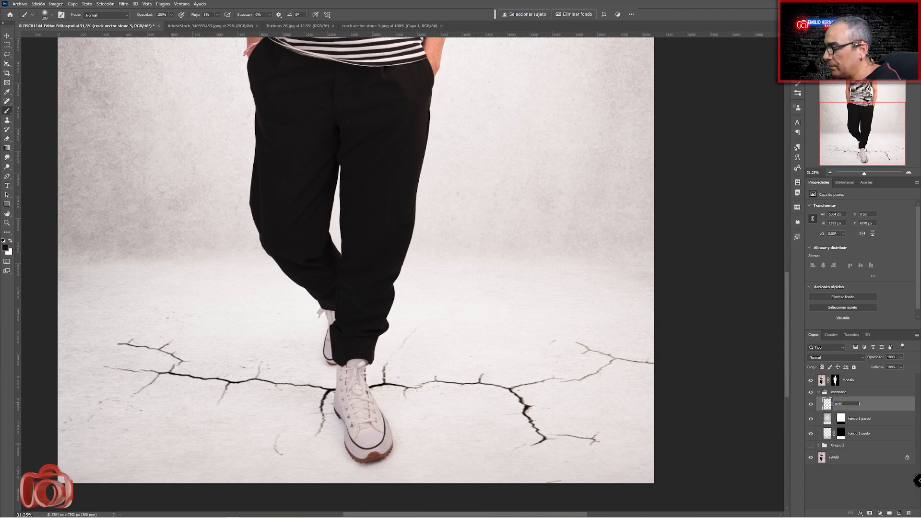
{"action": "key", "text": "Return"}
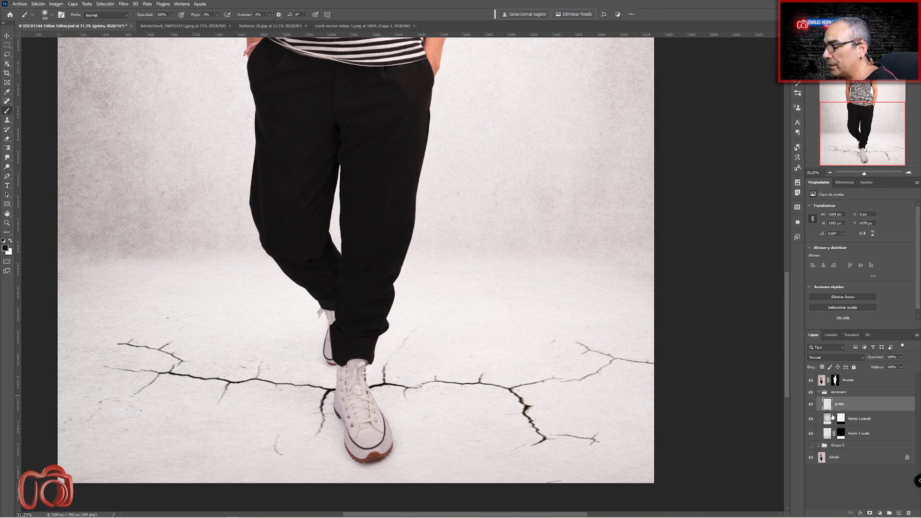
Apply a Perspective transform to the grieta layer, widening its lower edge symmetrically well beyond both sides of the canvas.
{"action": "key", "text": "ctrl+t"}
{"action": "right_click", "coordinate": [469, 397]}
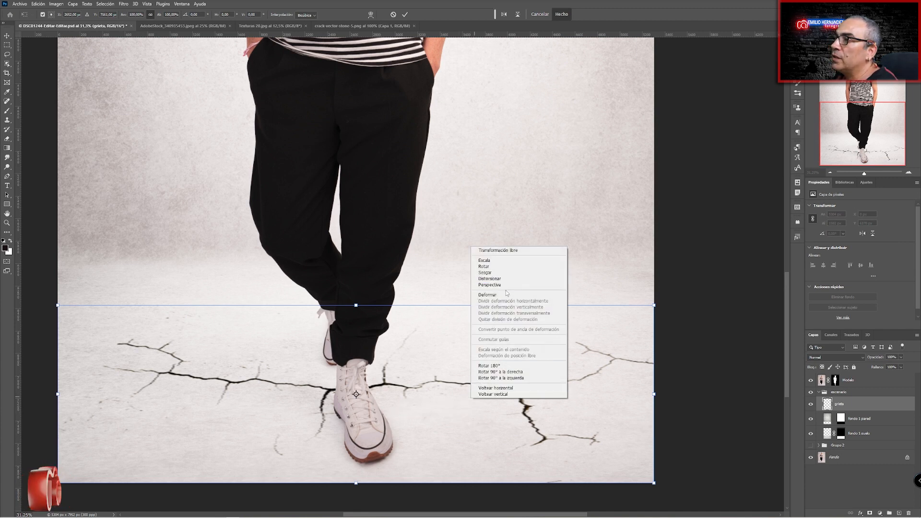
{"action": "left_click", "coordinate": [498, 284]}
{"action": "key", "text": "ctrl+space"}
{"action": "left_click_drag", "start_coordinate": [527, 460], "coordinate": [538, 360]}
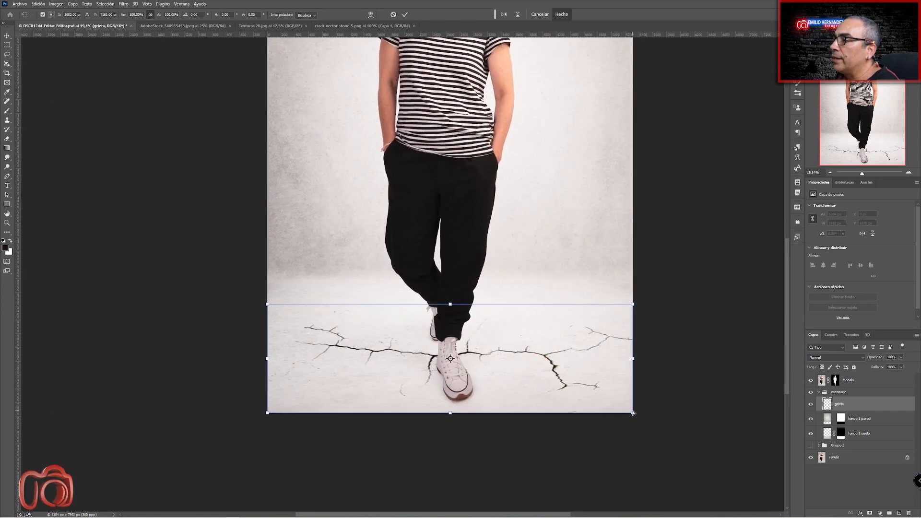
{"action": "left_click_drag", "start_coordinate": [633, 413], "coordinate": [743, 414]}
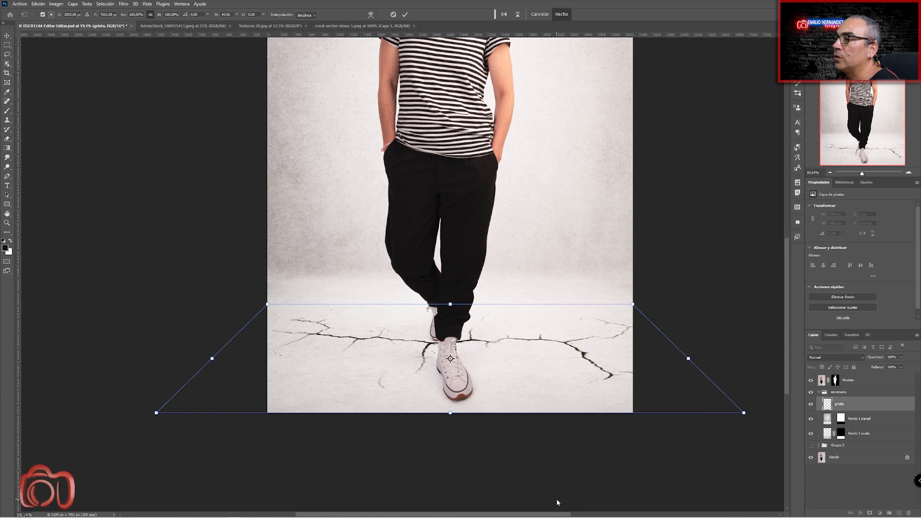
{"action": "mouse_move", "coordinate": [503, 515]}
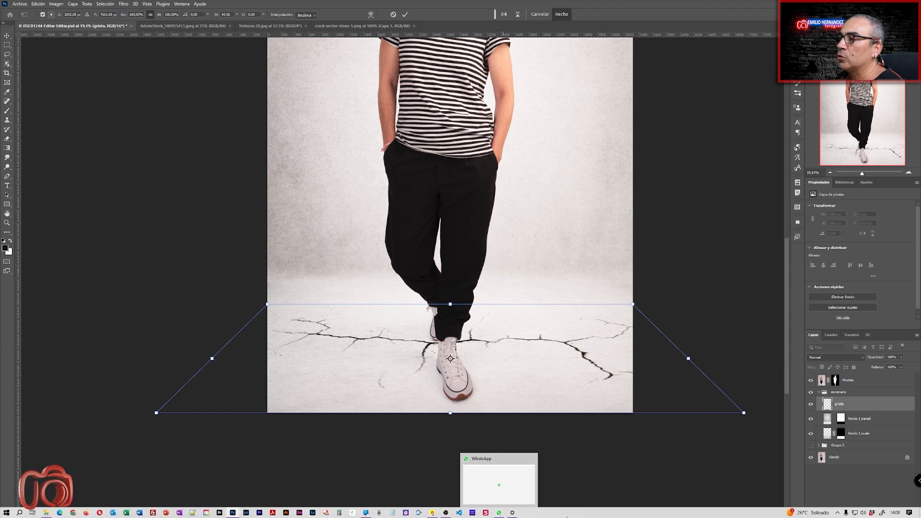
{"action": "left_click", "coordinate": [405, 15]}
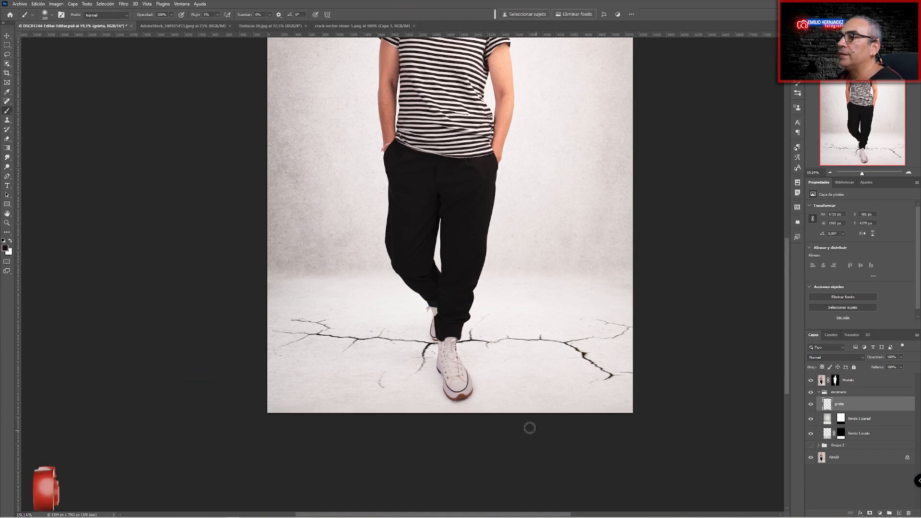
Collapse the escenario group and copy the Texturas 20.jpg image into the composite as a layer directly above Grupo 2.
{"action": "scroll", "coordinate": [529, 428], "scroll_direction": "down", "scroll_amount": 5}
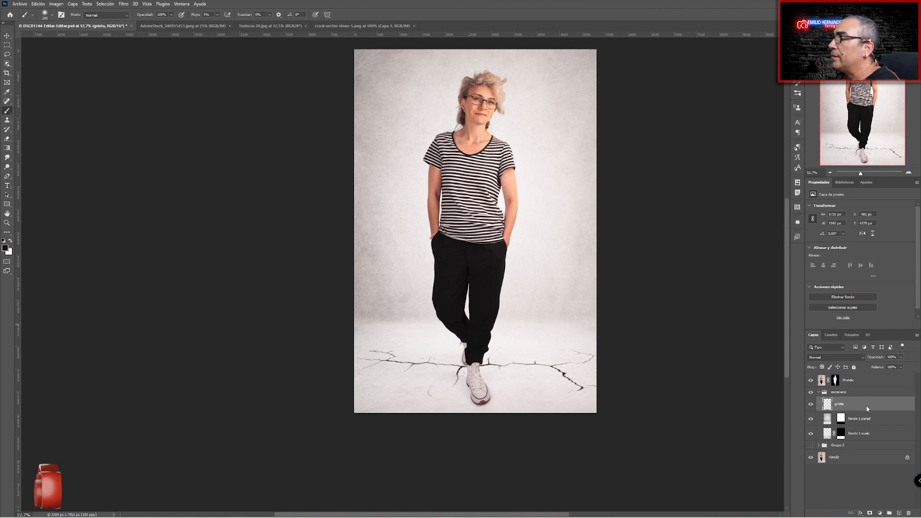
{"action": "left_click", "coordinate": [819, 392]}
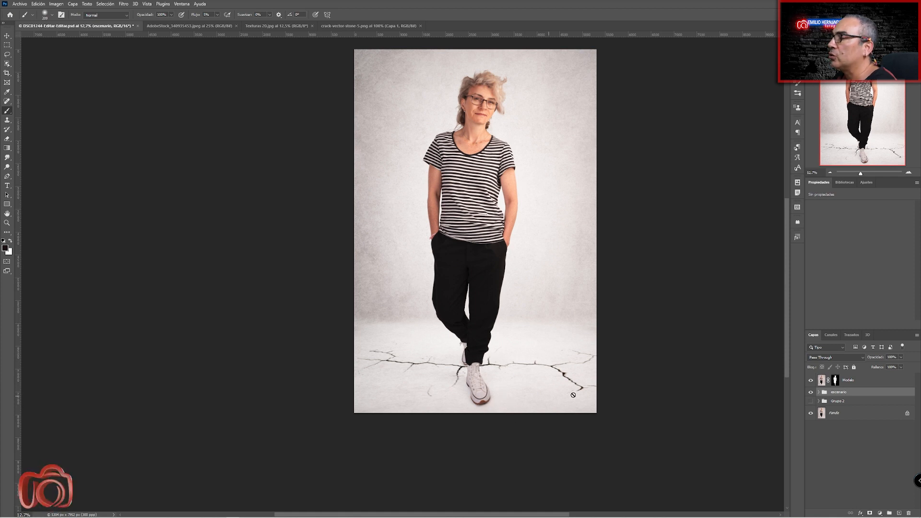
{"action": "left_click", "coordinate": [858, 401]}
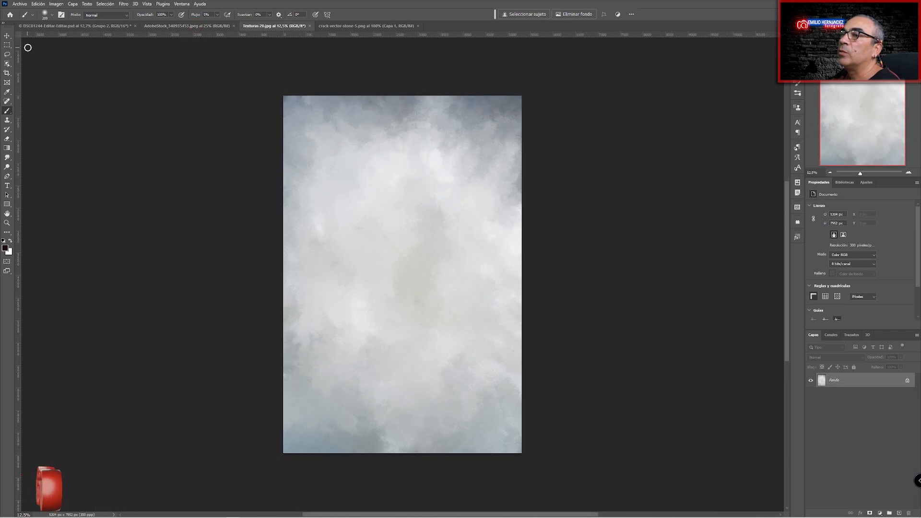
{"action": "left_click", "coordinate": [8, 37]}
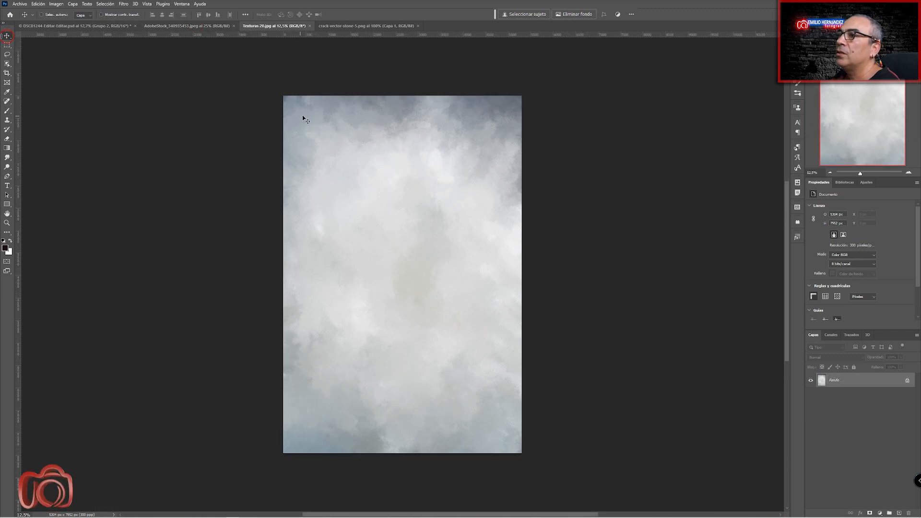
{"action": "left_click_drag", "start_coordinate": [322, 126], "coordinate": [483, 184]}
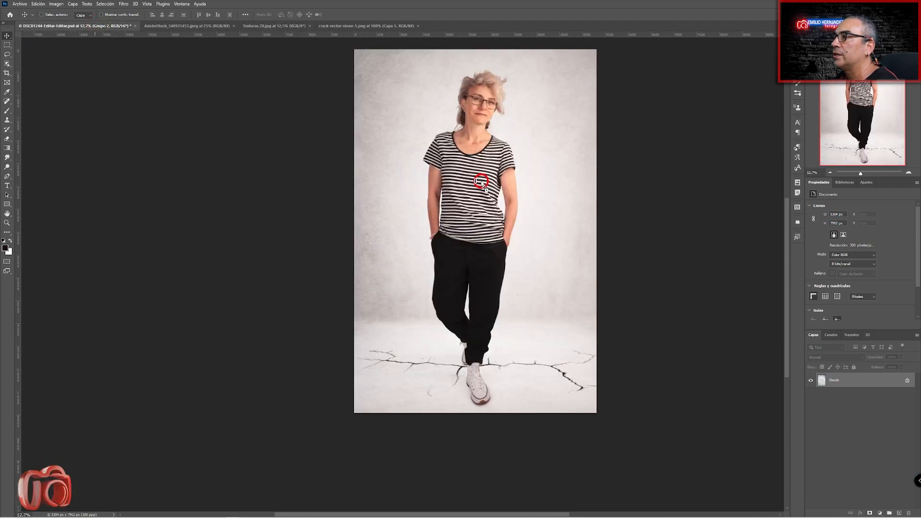
{"action": "left_click", "coordinate": [446, 196]}
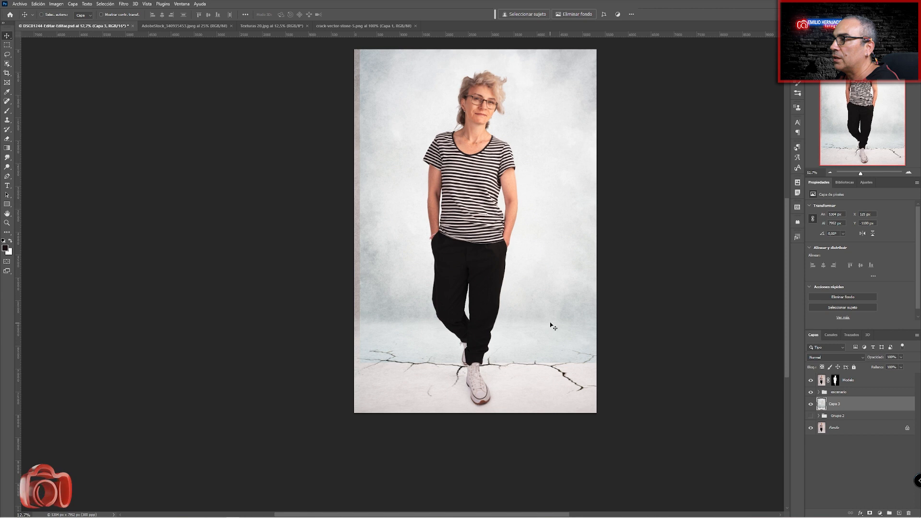
Reposition the cloudy texture layer with Free Transform so it covers the whole canvas edge to edge.
{"action": "key", "text": "ctrl"}
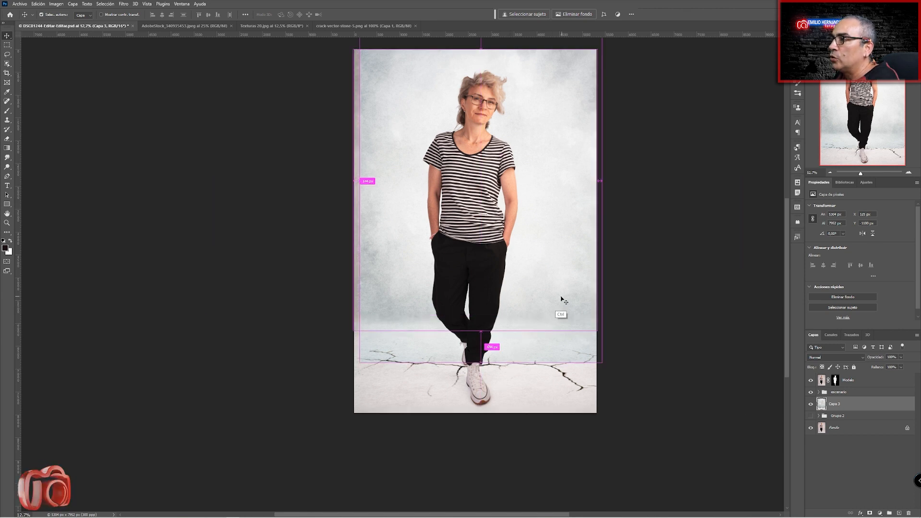
{"action": "key", "text": "ctrl+t"}
{"action": "left_click_drag", "start_coordinate": [538, 249], "coordinate": [533, 296]}
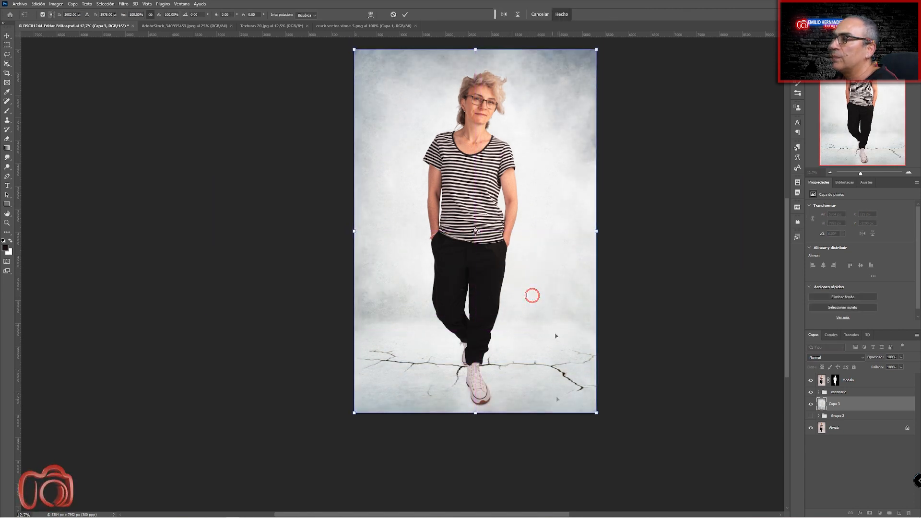
{"action": "left_click", "coordinate": [406, 15]}
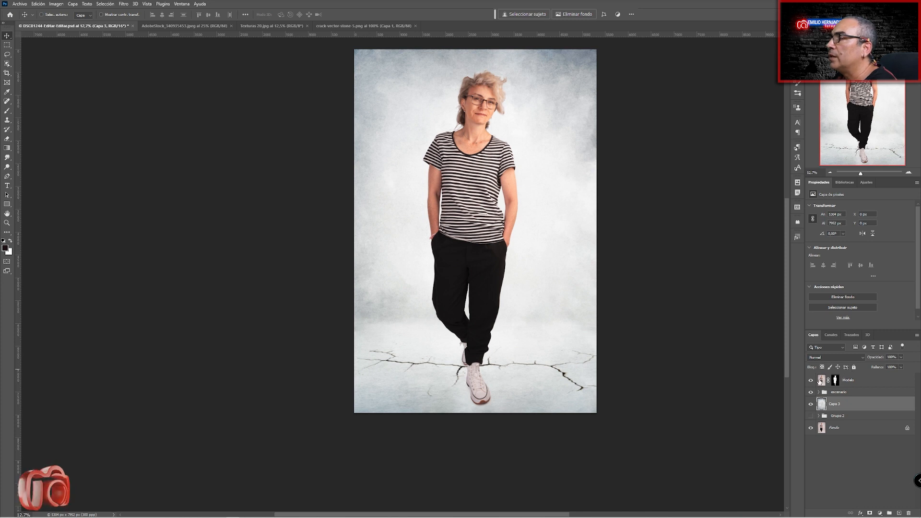
Set the texture layer's blending mode to Subexposición lineal.
{"action": "left_click", "coordinate": [851, 357]}
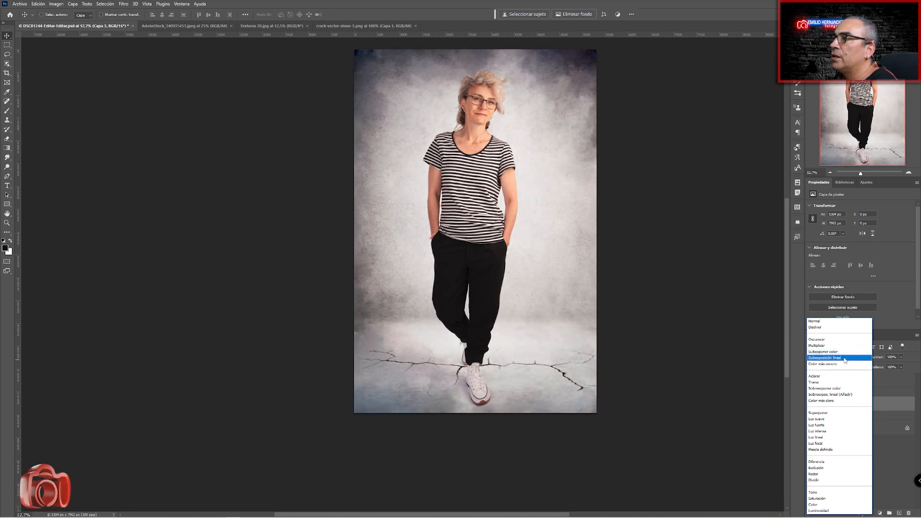
{"action": "left_click", "coordinate": [845, 360]}
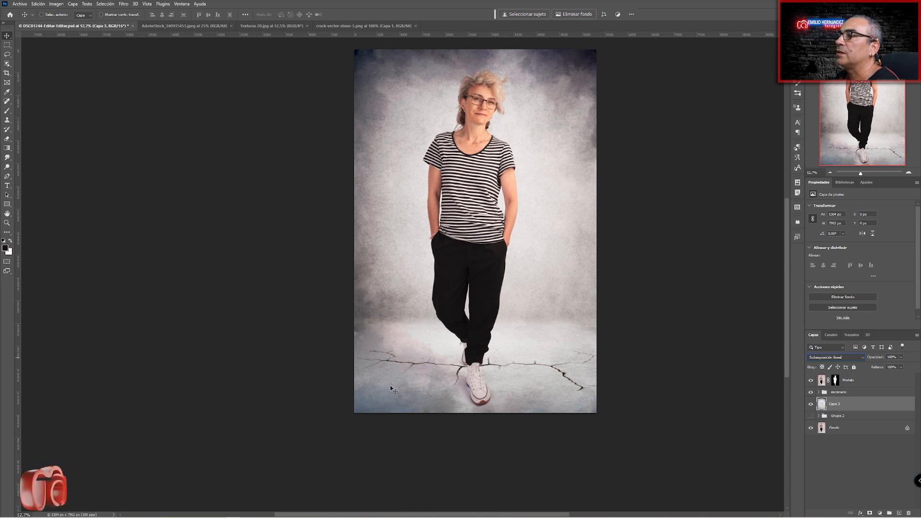
Activate the Gradient tool with the texture layer selected.
{"action": "right_click", "coordinate": [441, 324]}
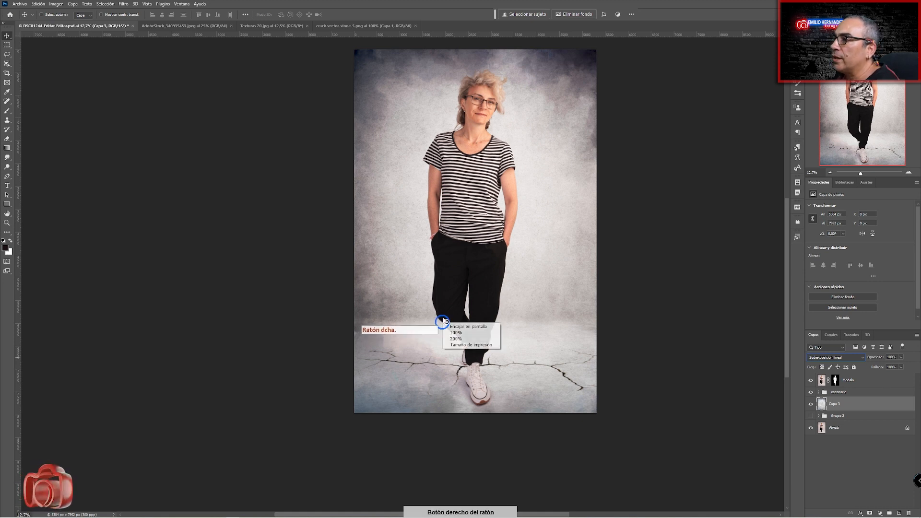
{"action": "left_click", "coordinate": [483, 327]}
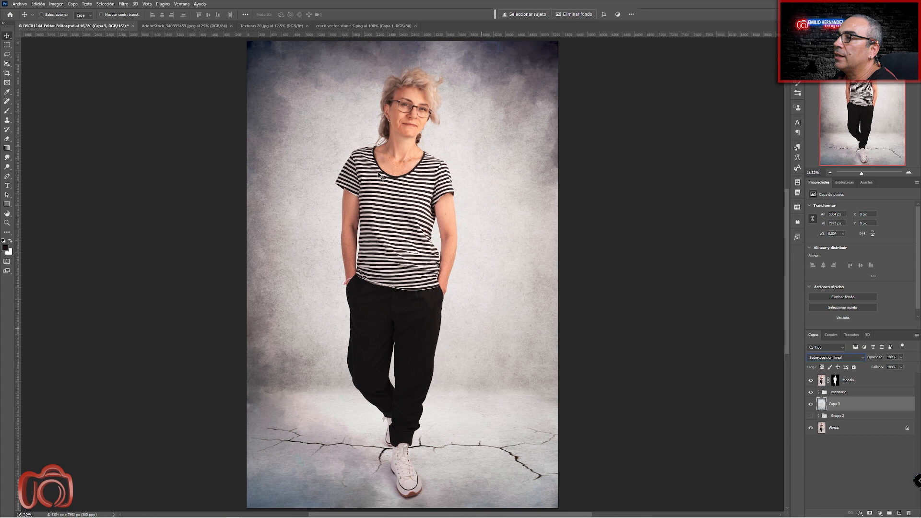
{"action": "key", "text": "g"}
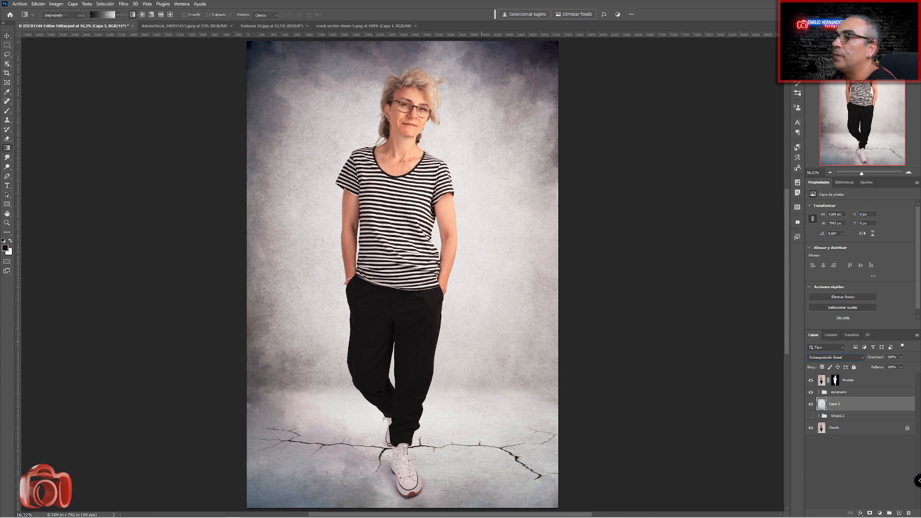